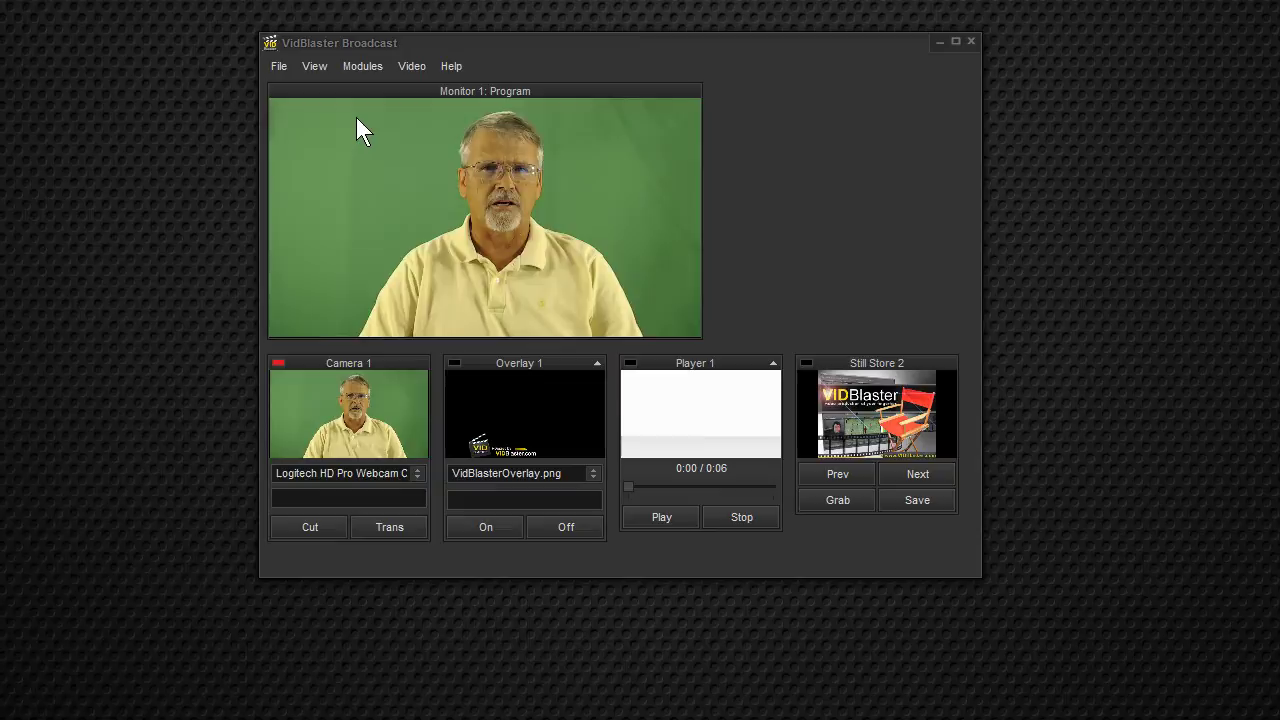
Add a Streamer III (beta) module and place Streamer 1 beside the program monitor.
left_click(358, 65)
mouse_move(375, 87)
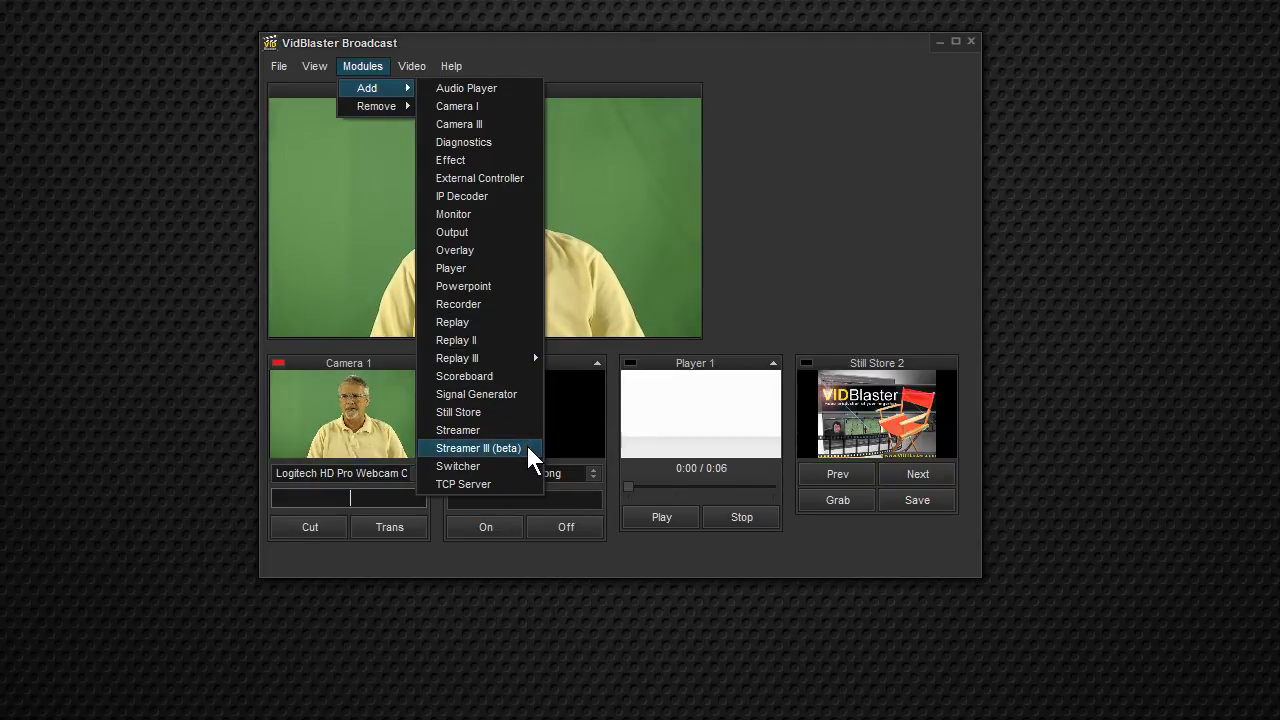
left_click(478, 448)
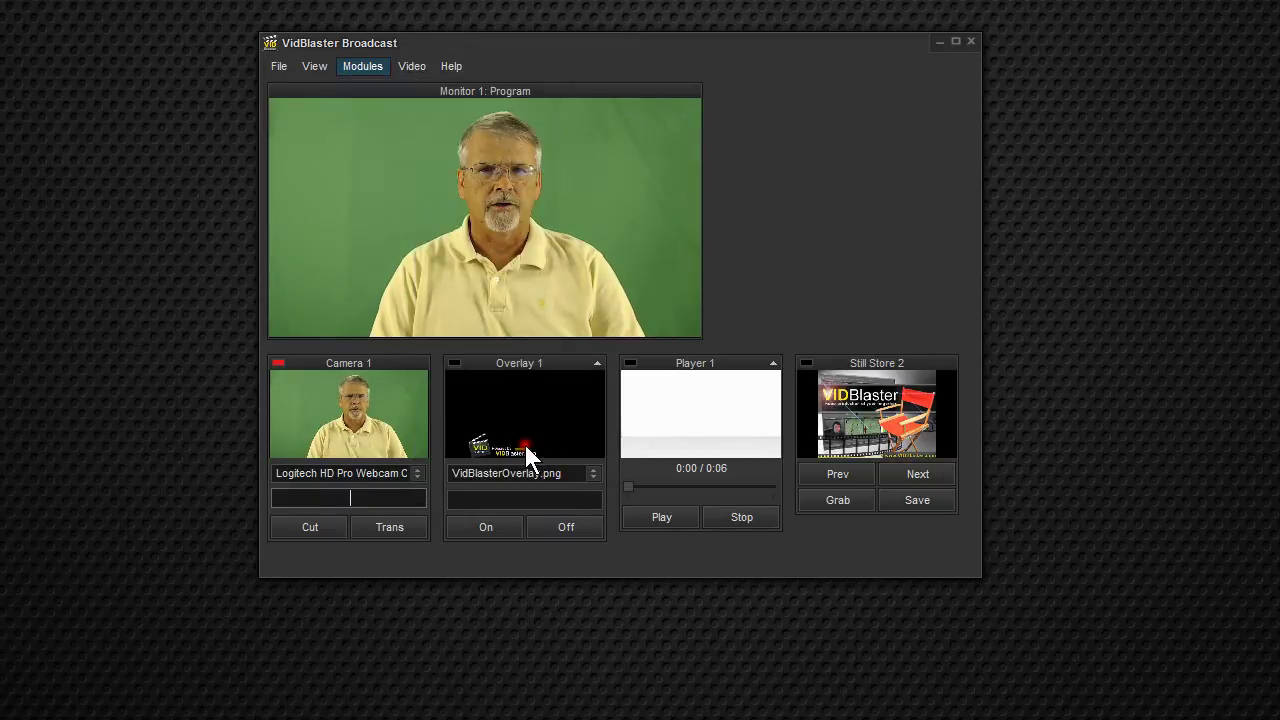
left_click_drag(382, 74, 836, 88)
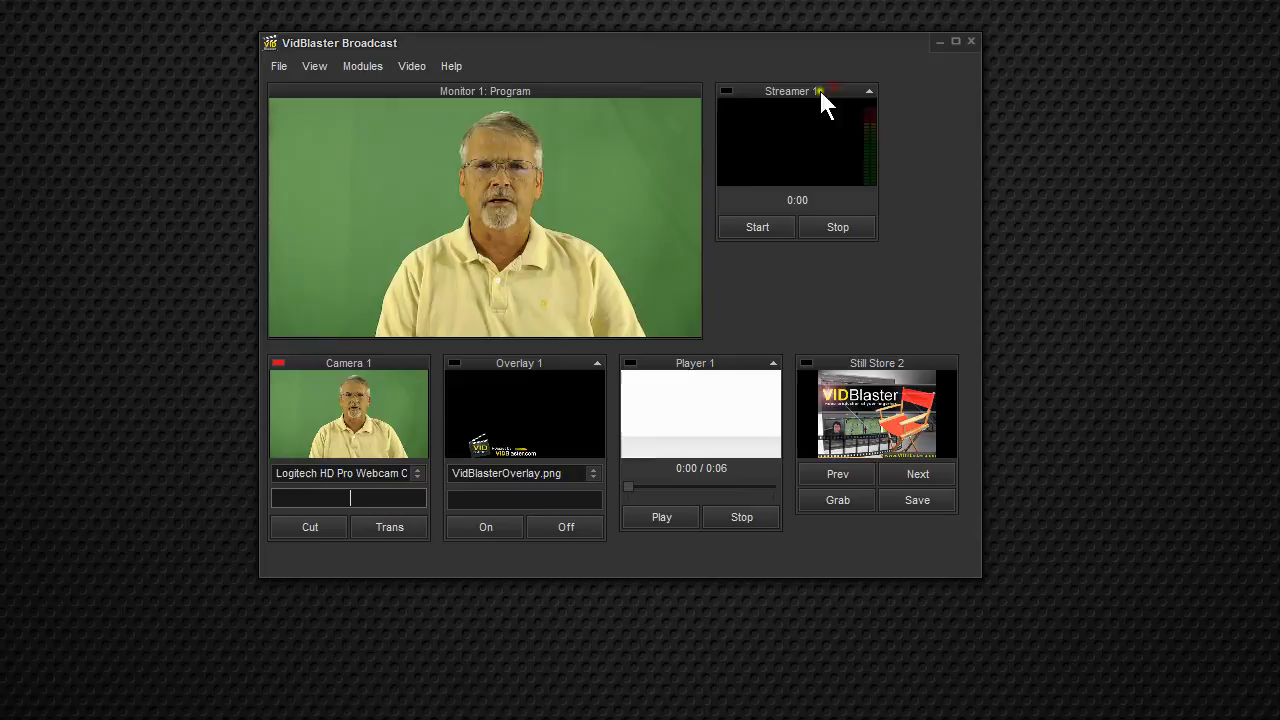
Add an Output module, widen the main window, and place Output 1 right of Streamer 1.
left_click(362, 66)
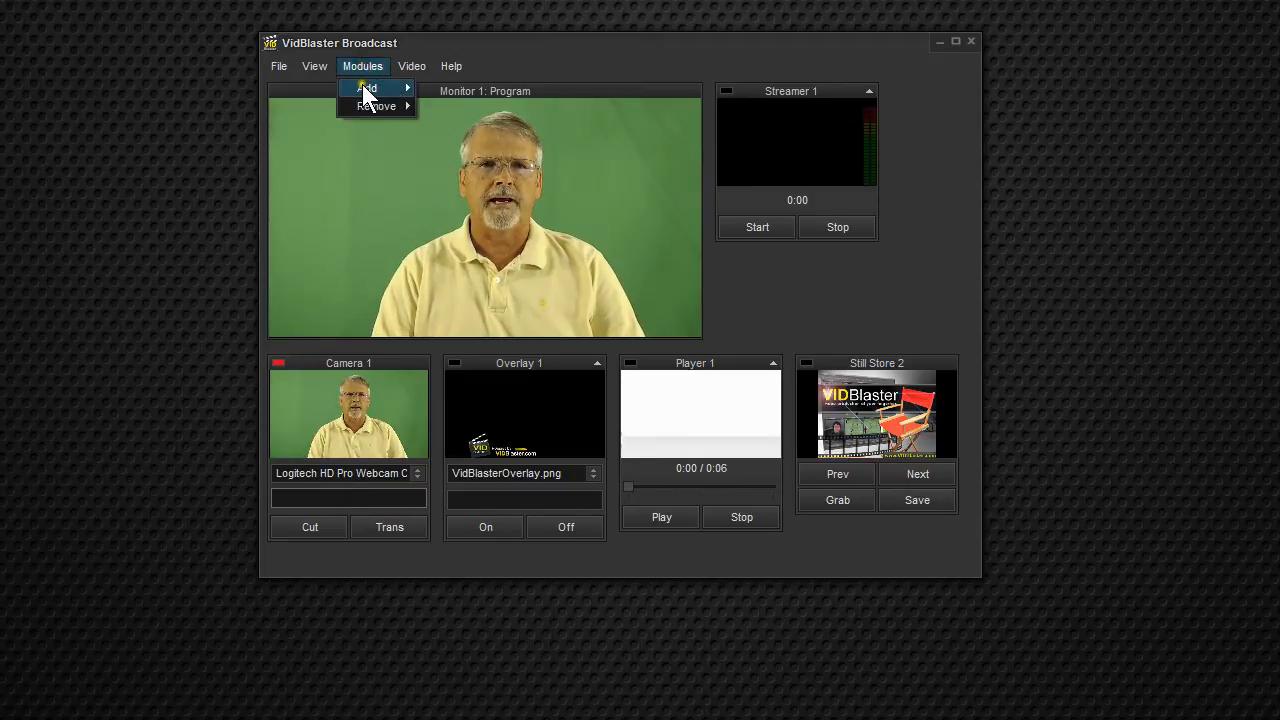
mouse_move(362, 86)
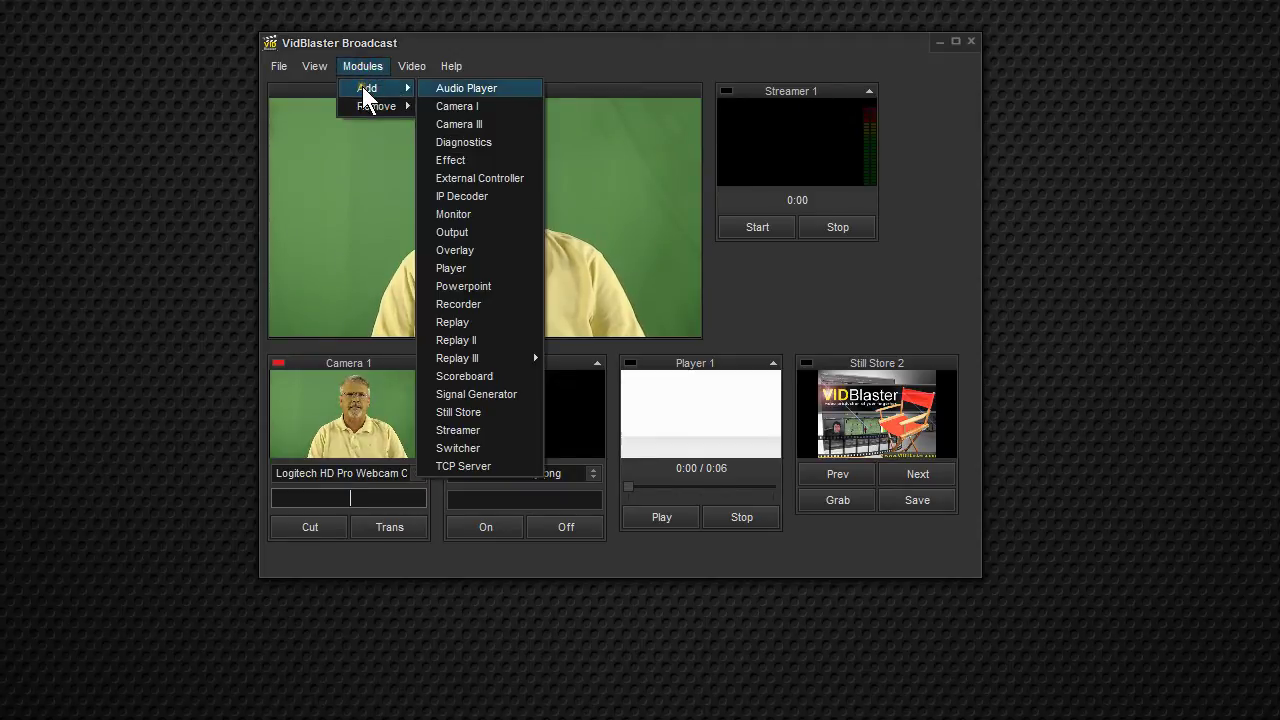
left_click(473, 234)
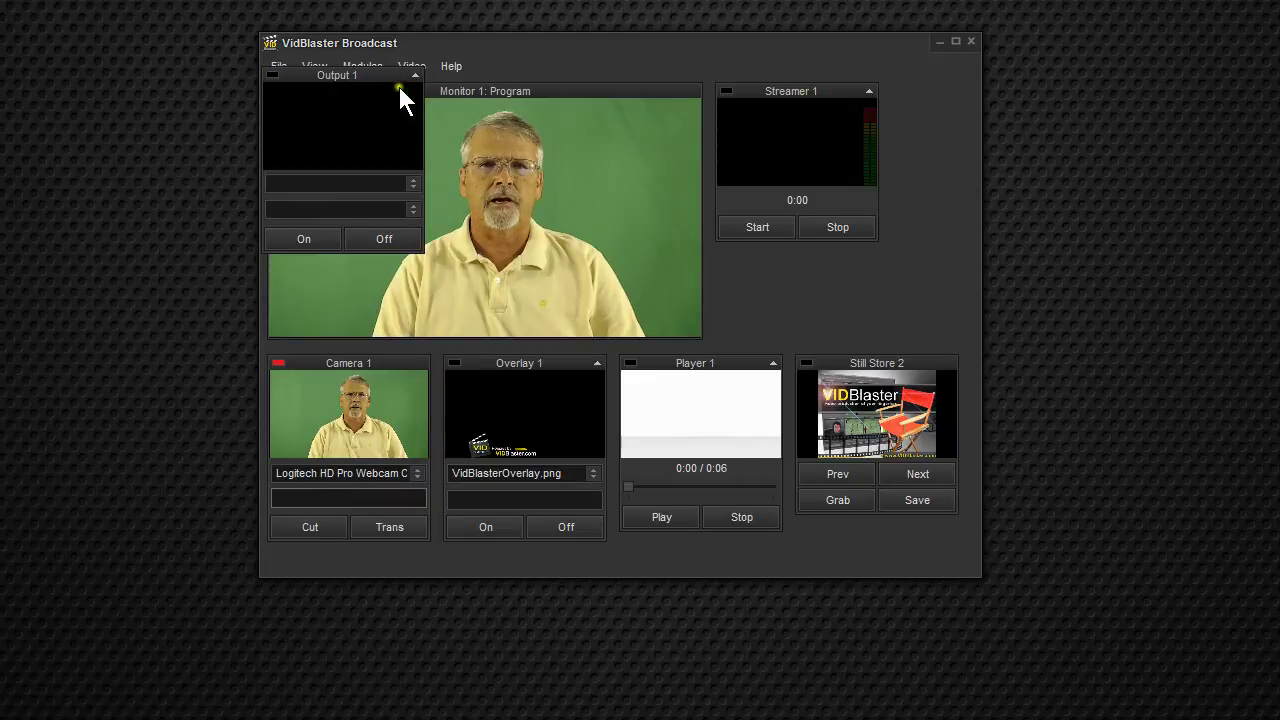
left_click_drag(388, 76, 884, 131)
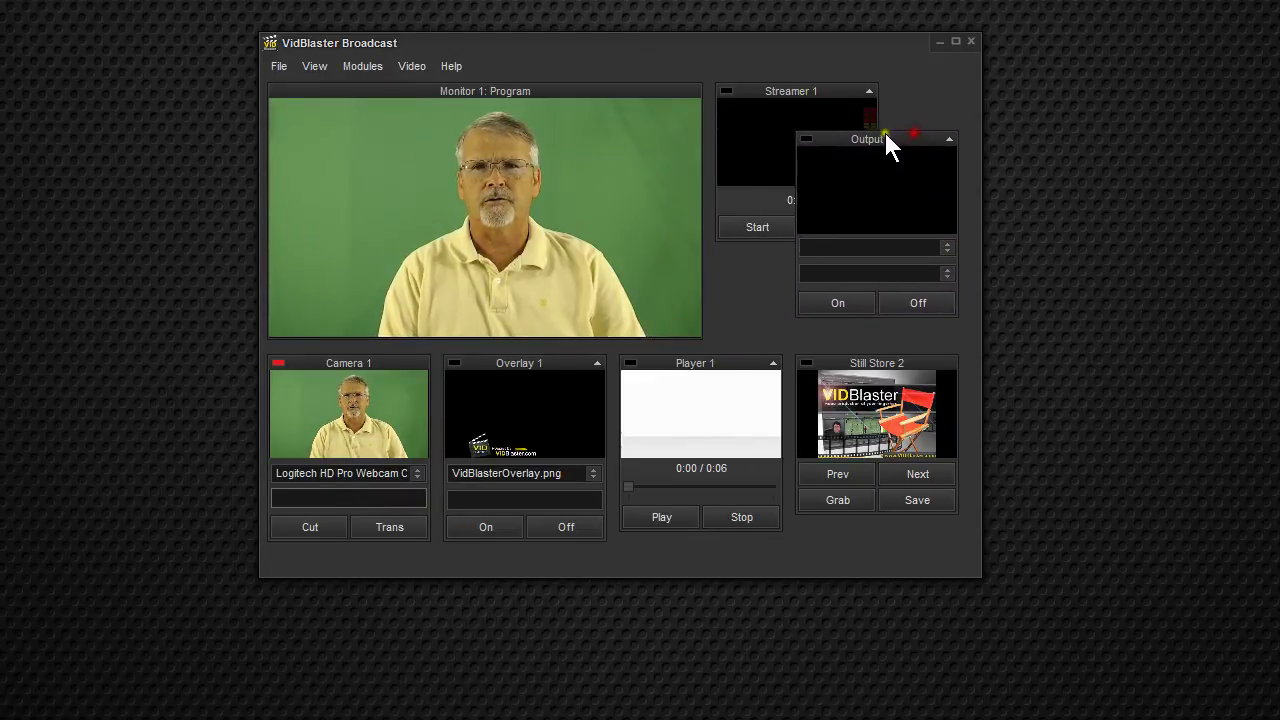
left_click_drag(982, 115, 1080, 116)
left_click_drag(901, 139, 993, 88)
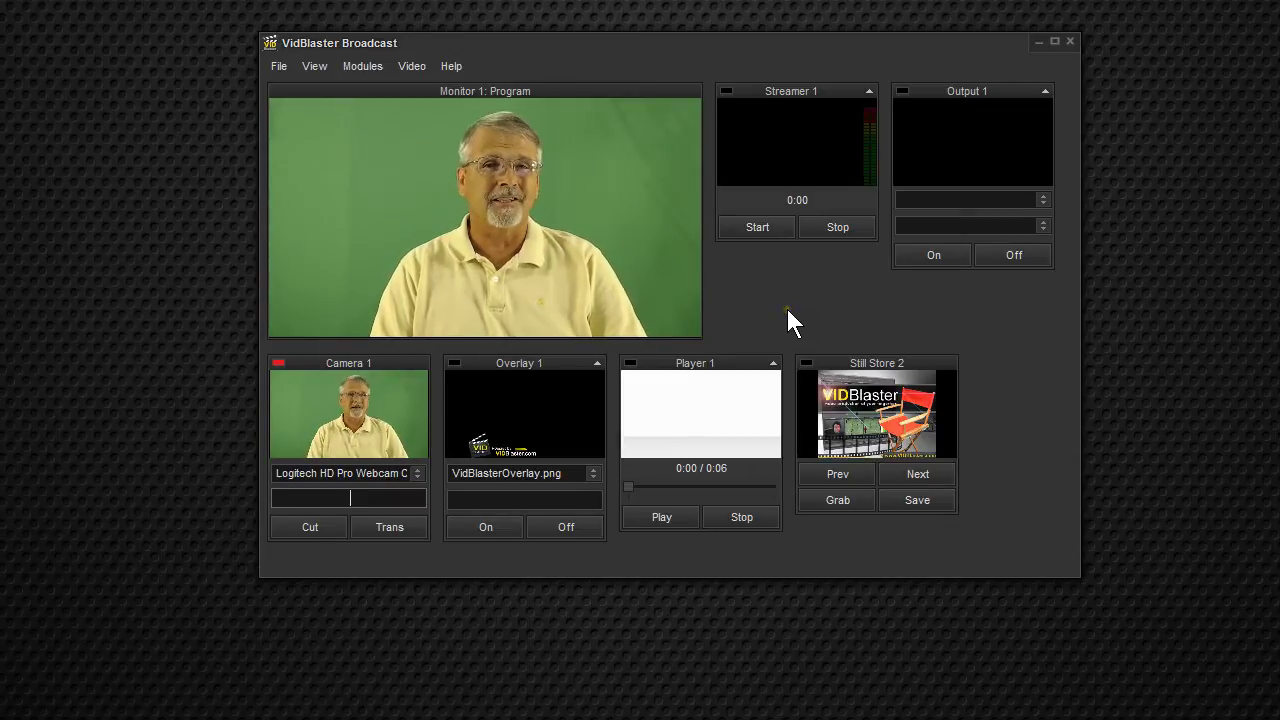
Set Streamer 1's stream type to CDN: DaCast and check its source is Program.
right_click(753, 137)
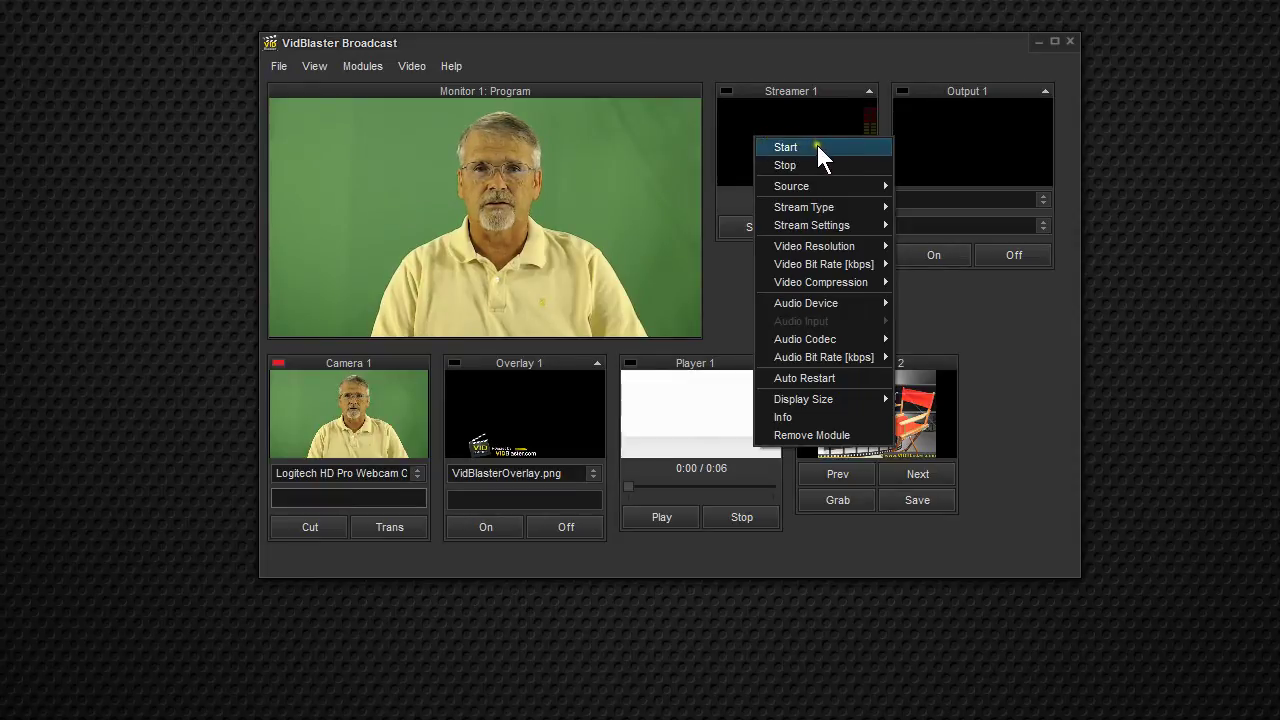
mouse_move(810, 187)
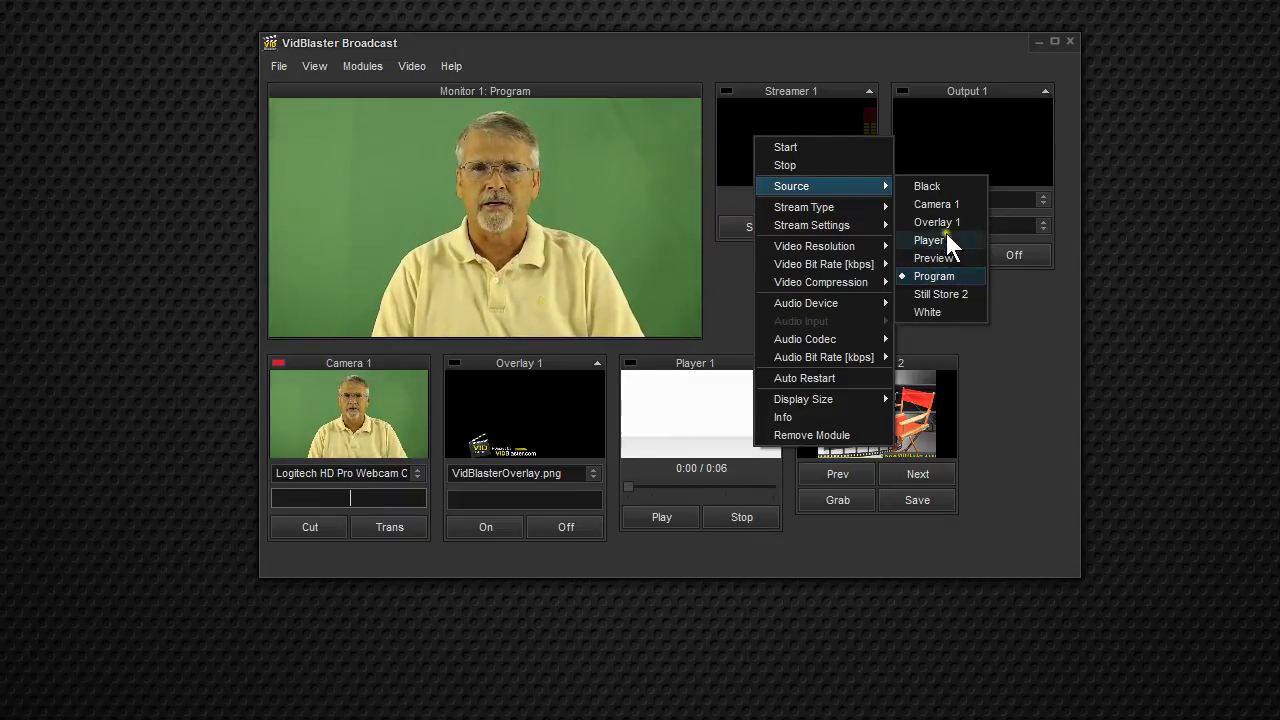
mouse_move(860, 204)
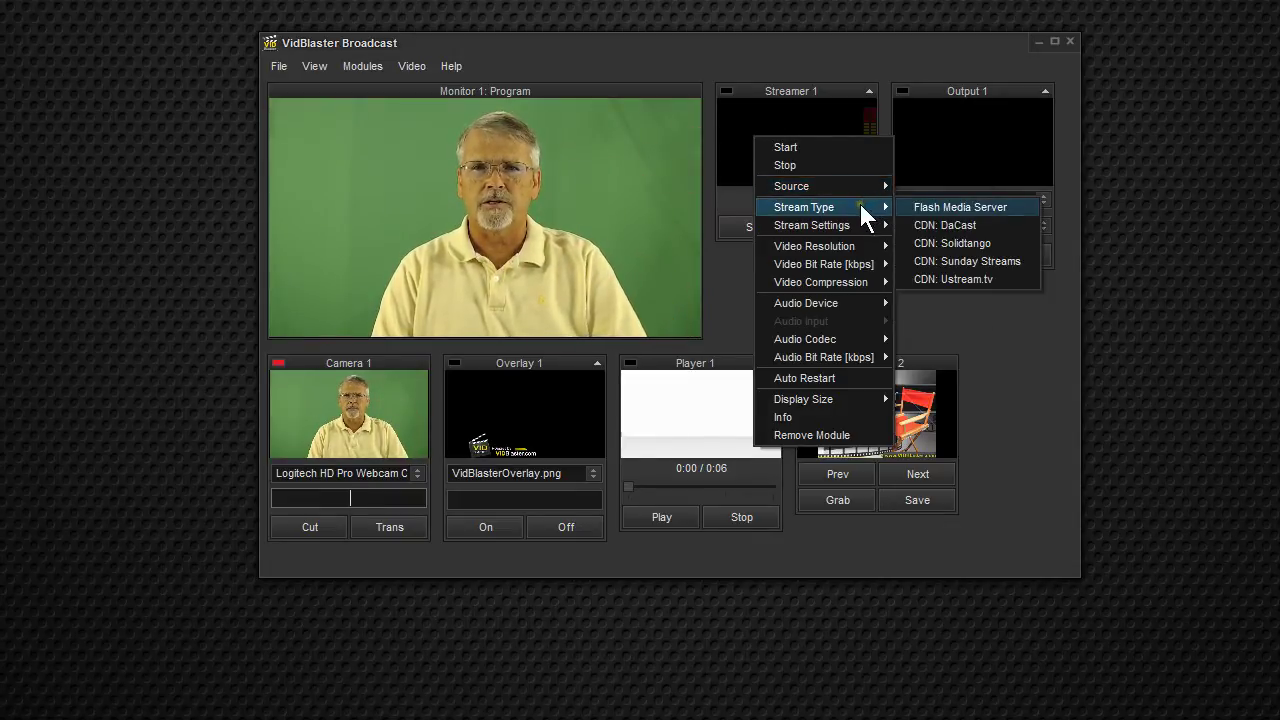
left_click(983, 224)
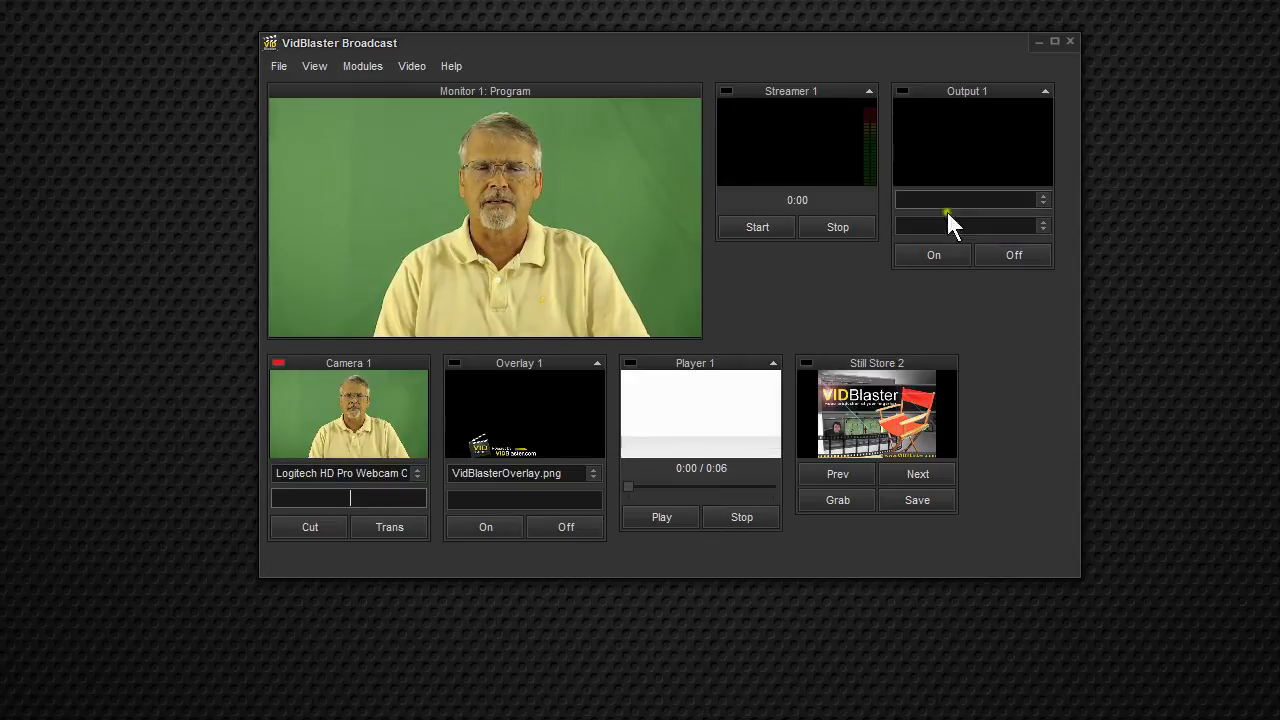
right_click(770, 132)
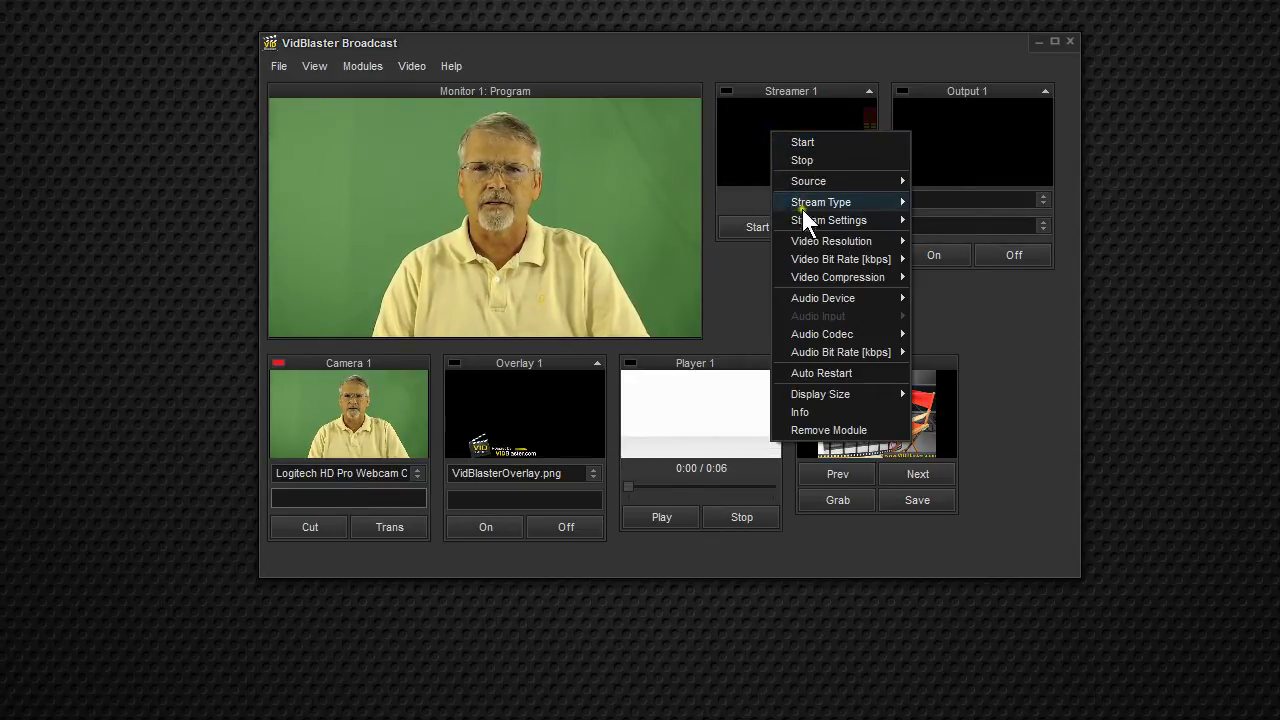
mouse_move(815, 242)
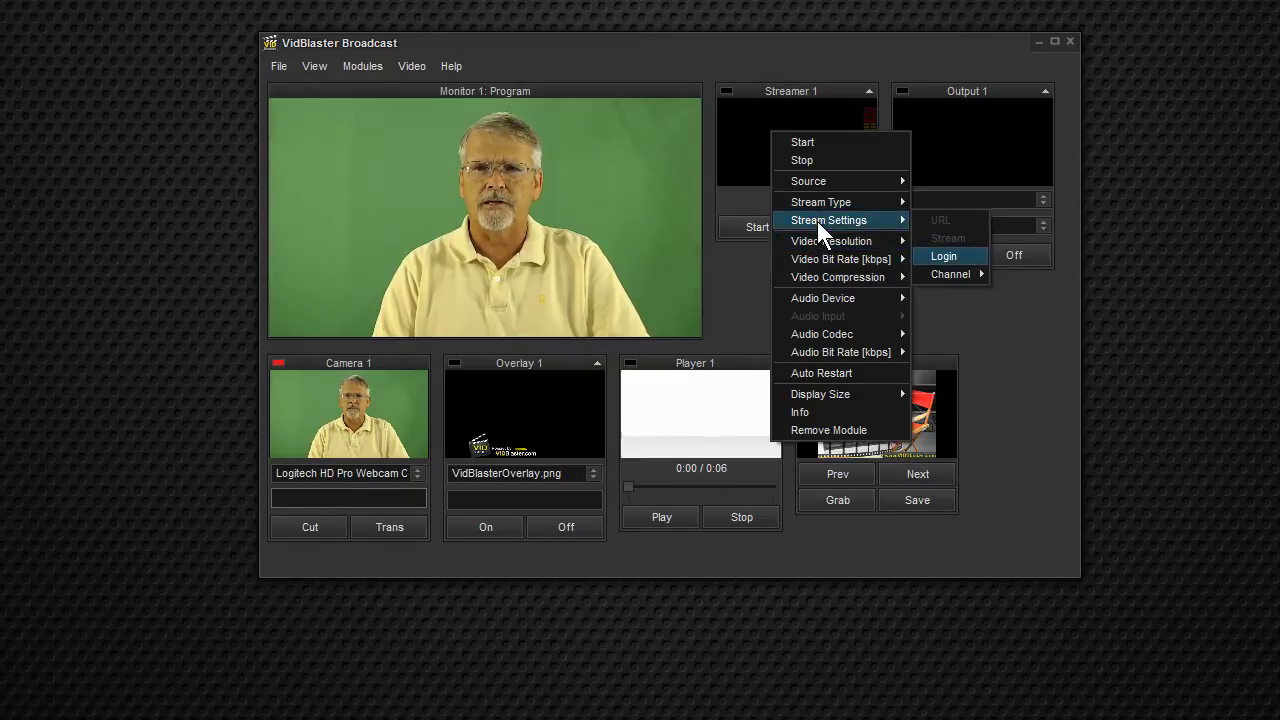
Enter the DaCast account username and password in Streamer 1's Login prompts and confirm each.
left_click(943, 256)
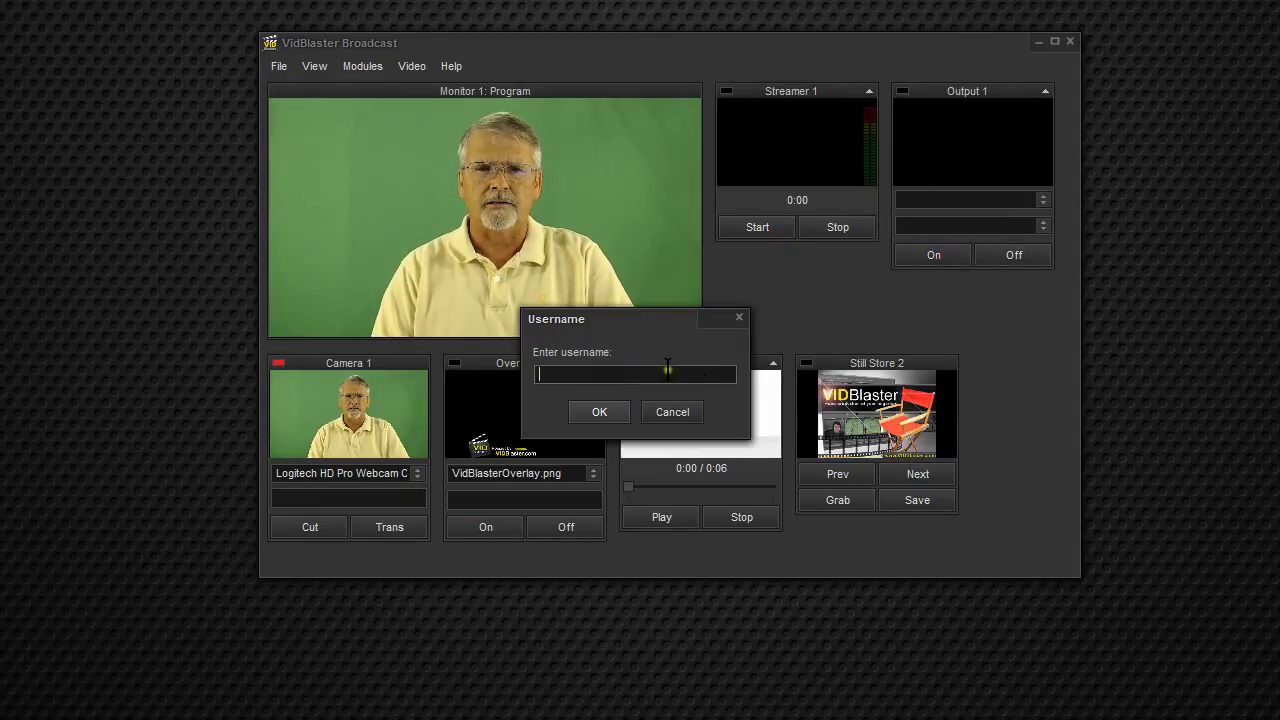
left_click_drag(654, 321, 0, 283)
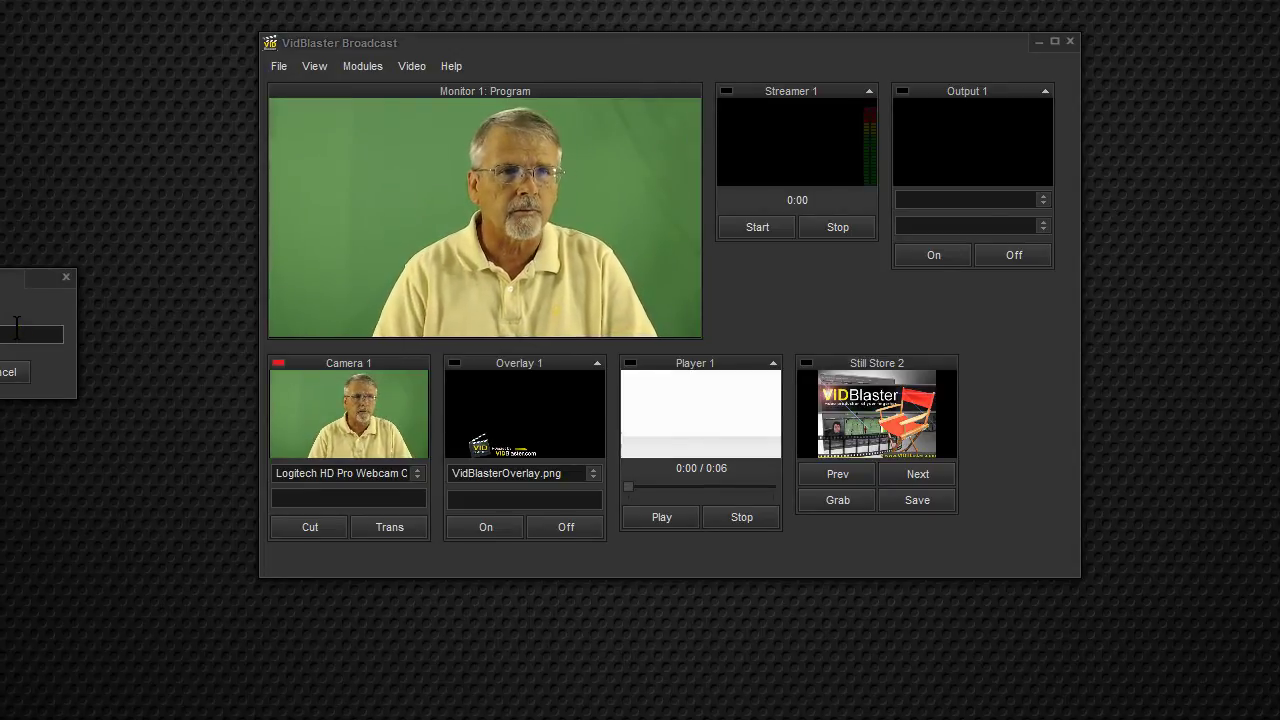
left_click(388, 359)
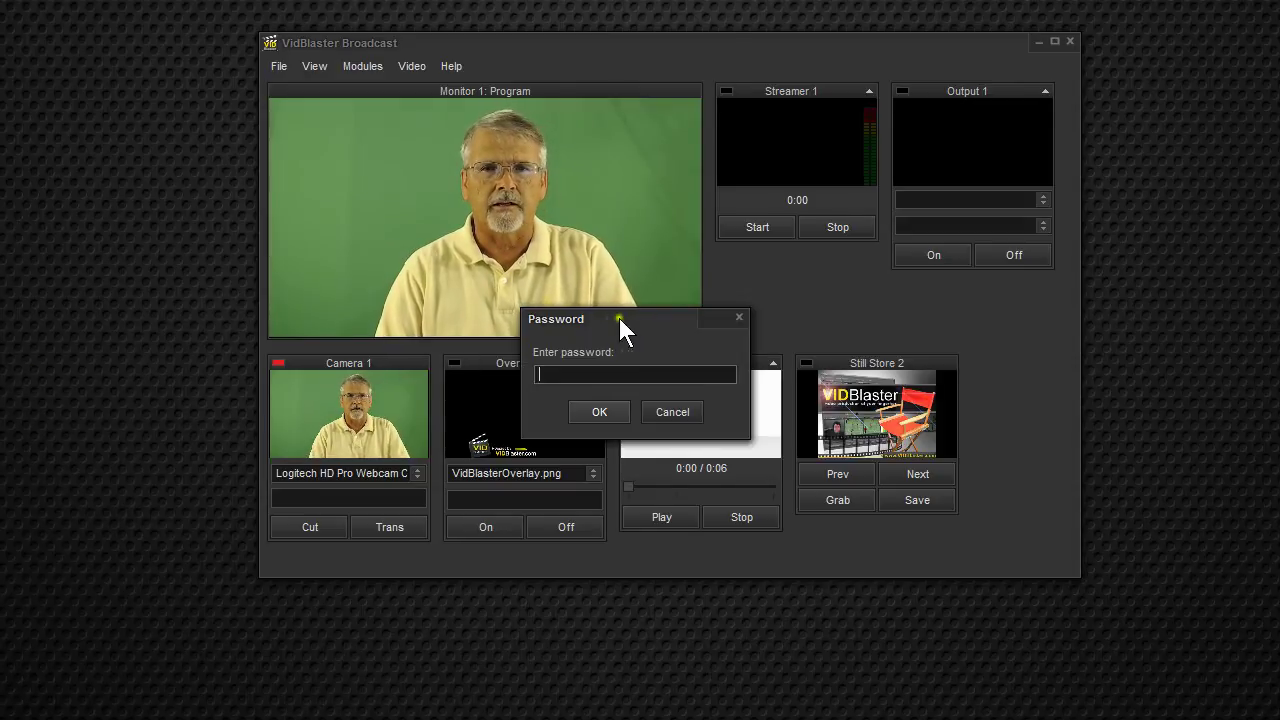
left_click_drag(635, 316, 0, 273)
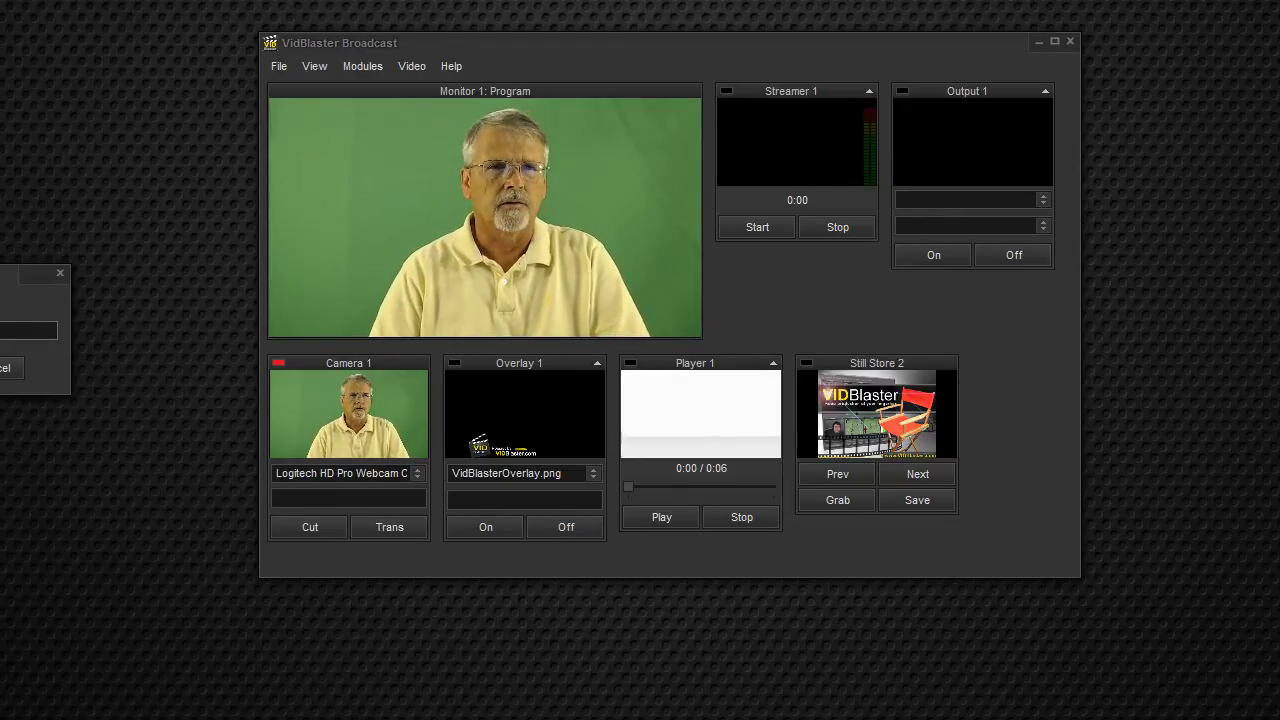
left_click(4, 368)
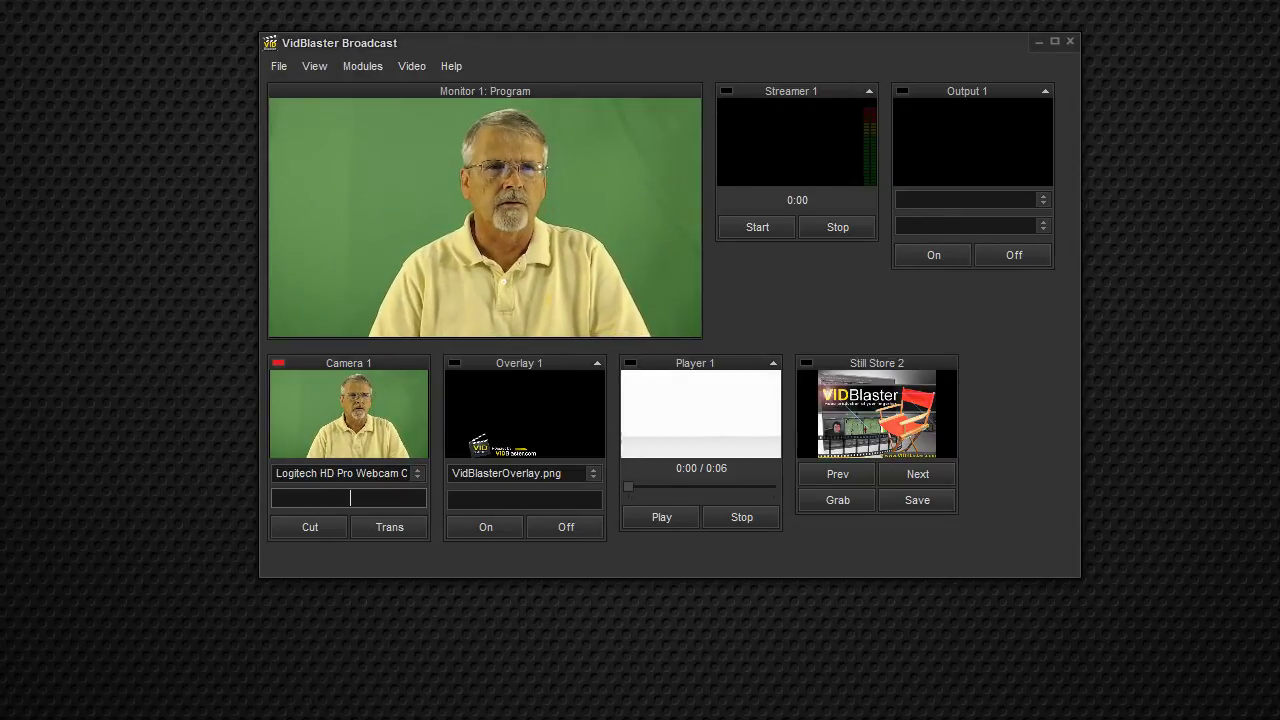
Refresh Streamer 1's channel list, finding three channels including ThatVidBlasterGuy and PirateSoccerTV.
right_click(748, 121)
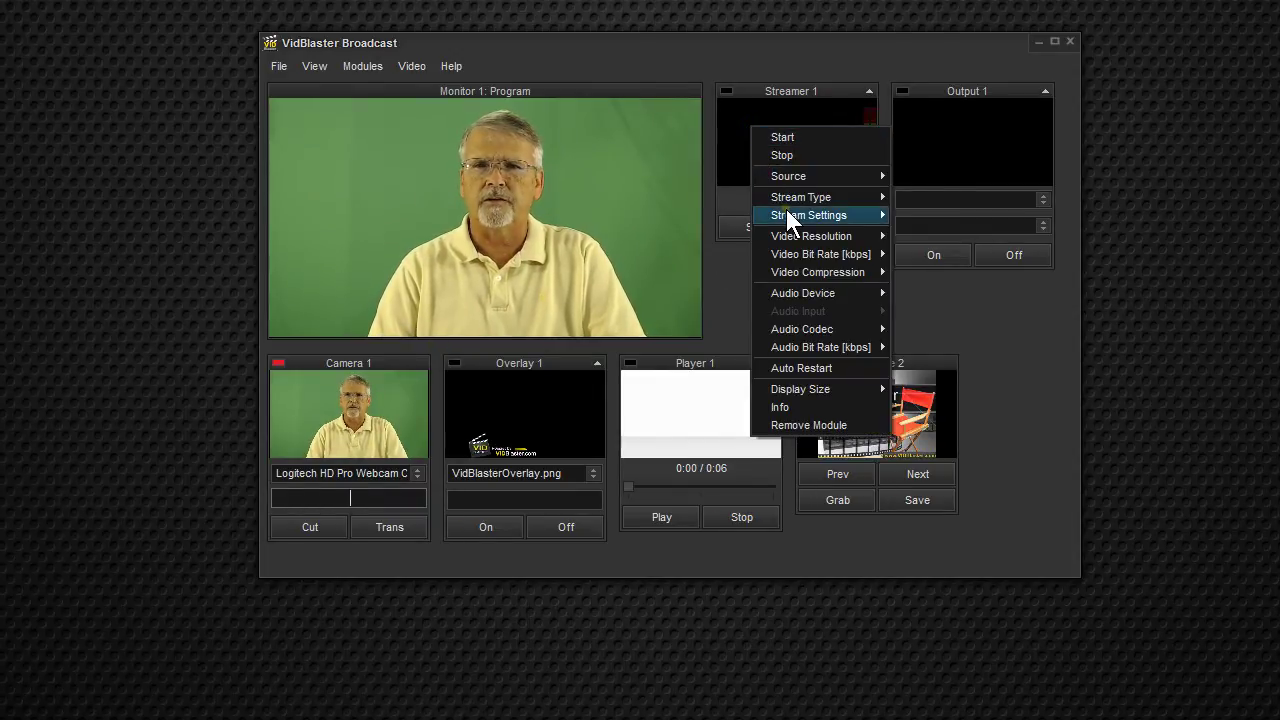
mouse_move(787, 212)
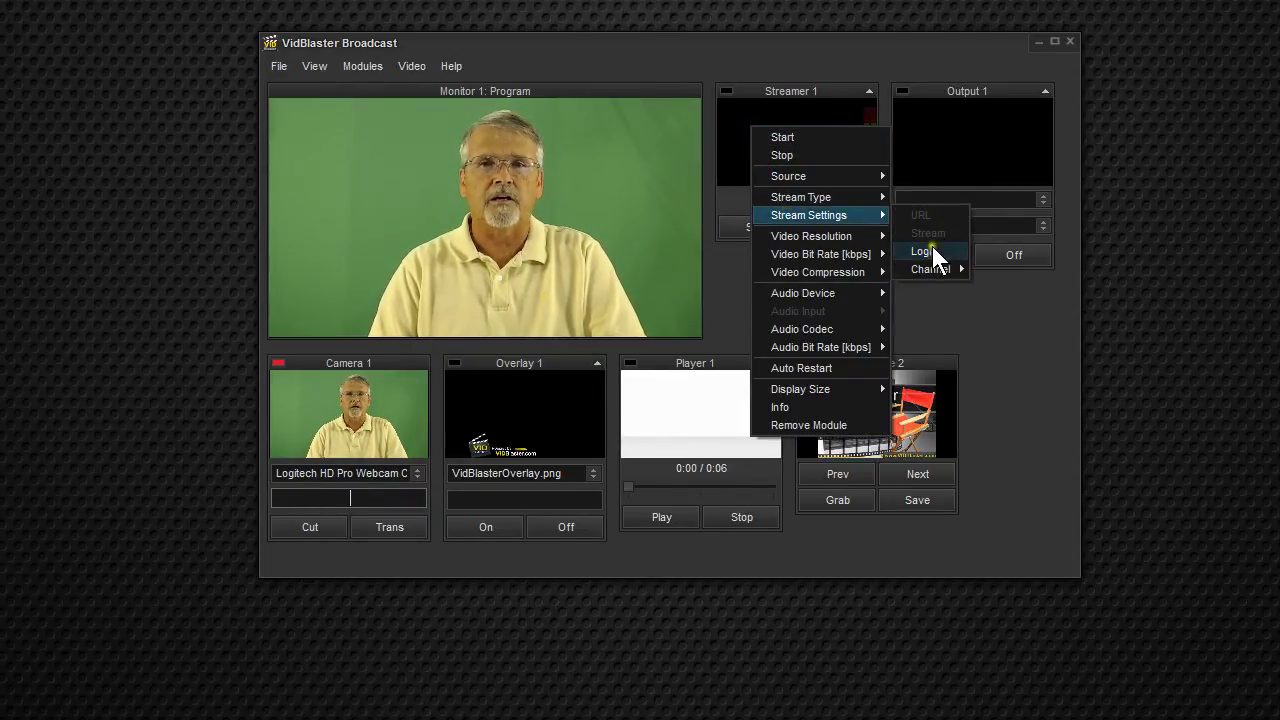
mouse_move(935, 272)
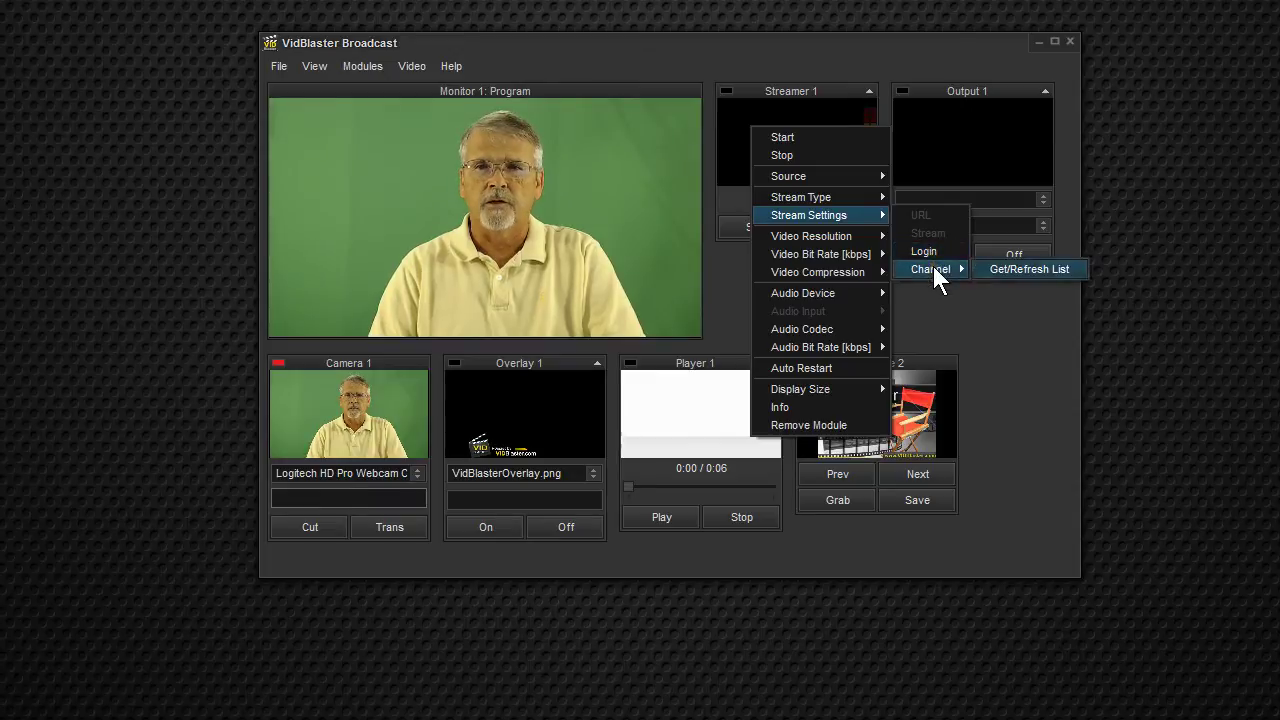
left_click(1051, 268)
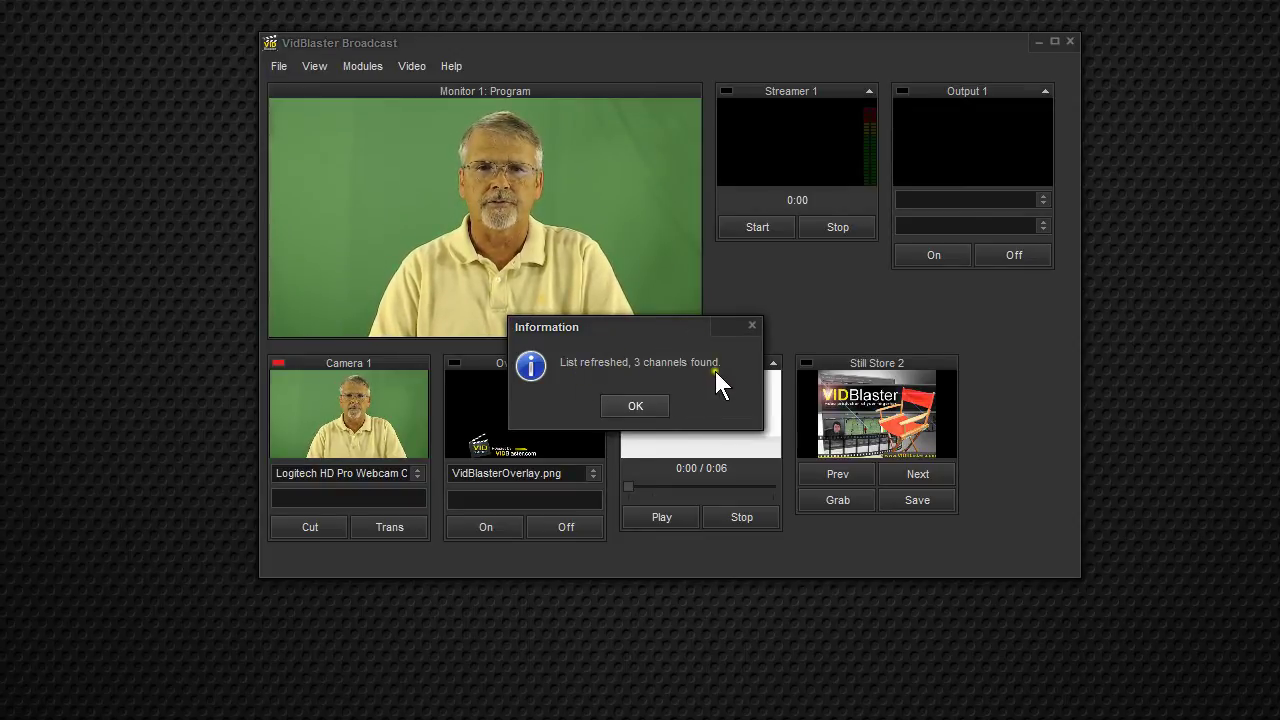
left_click(628, 405)
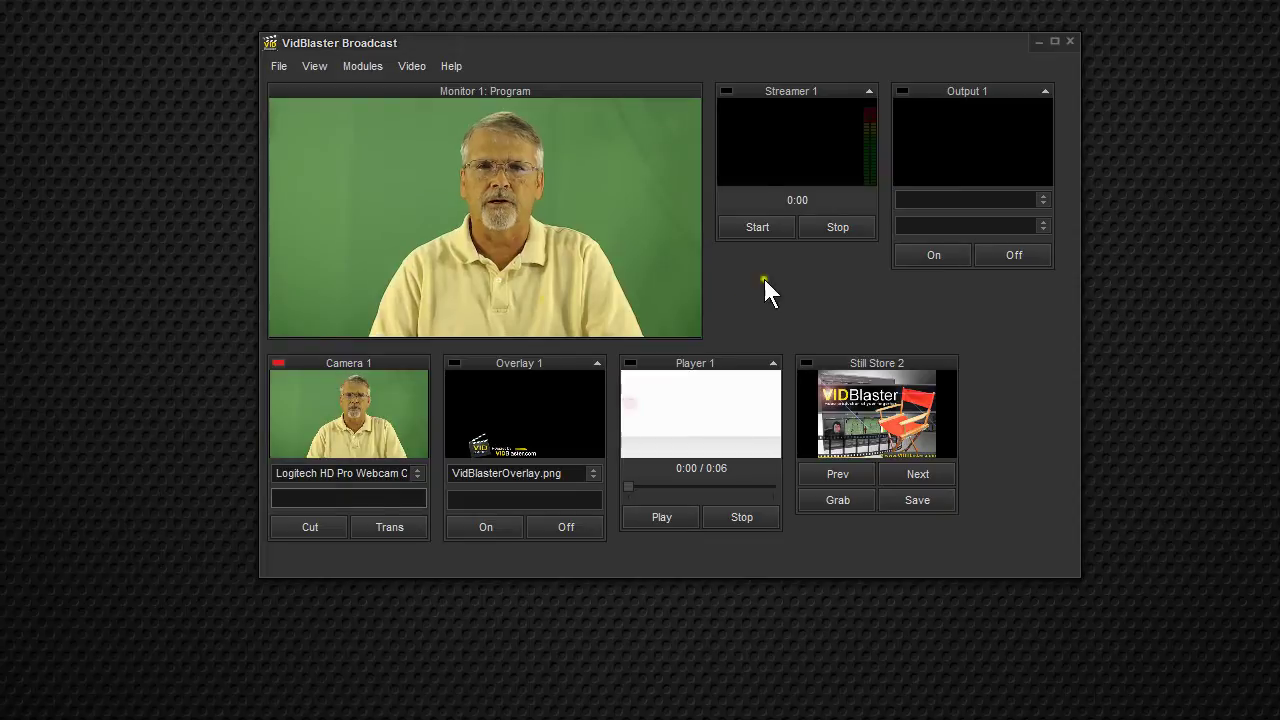
right_click(744, 138)
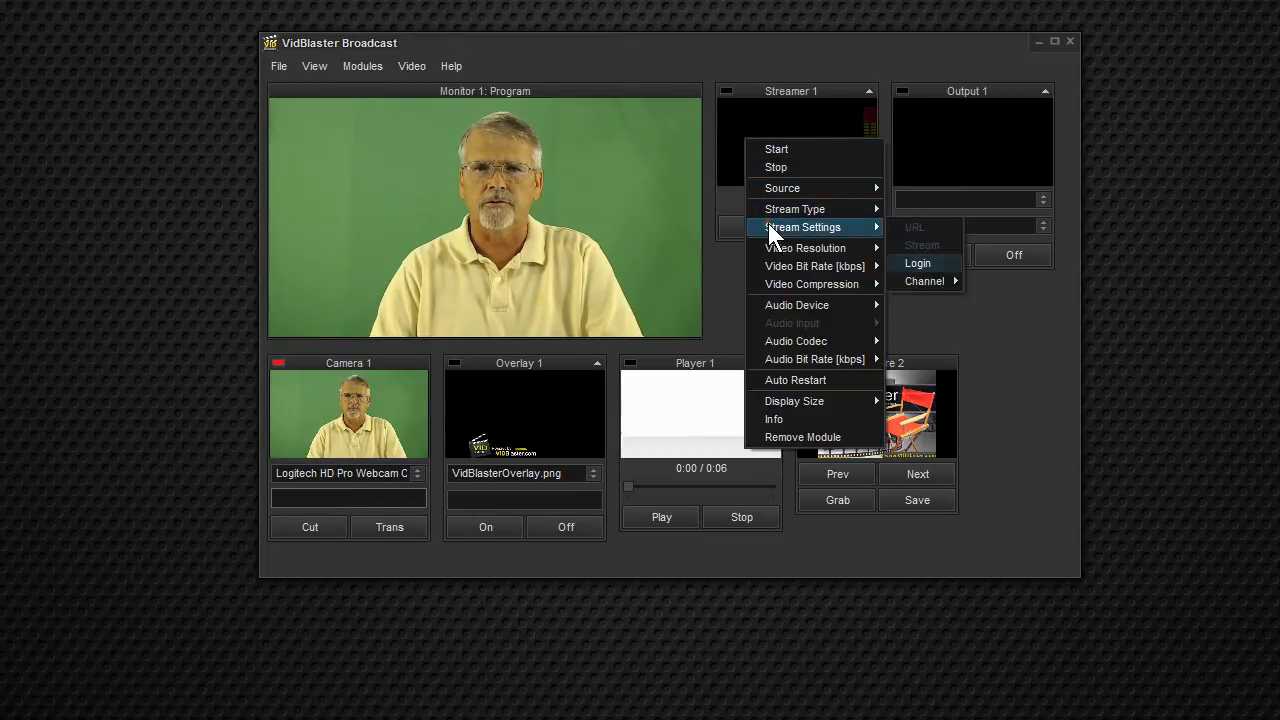
mouse_move(920, 281)
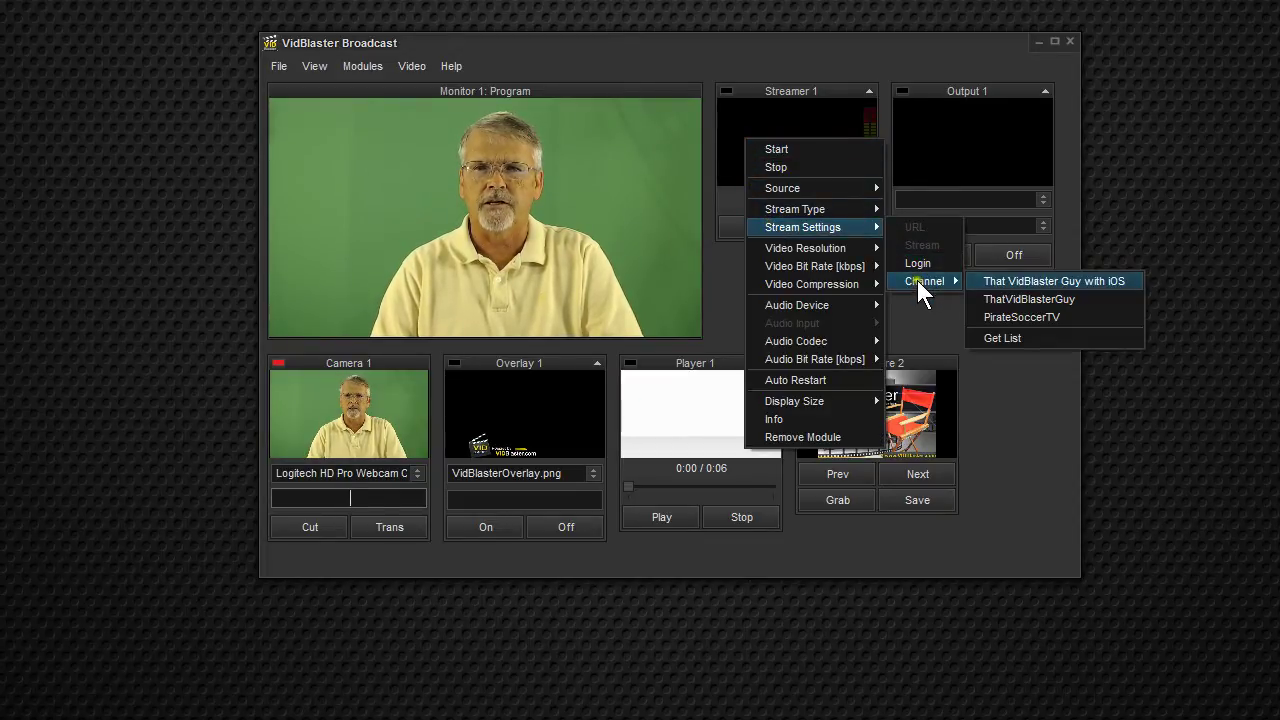
Stream to the ThatVidBlasterGuy channel with a 1500 kbps video bit rate.
left_click(1030, 298)
right_click(729, 122)
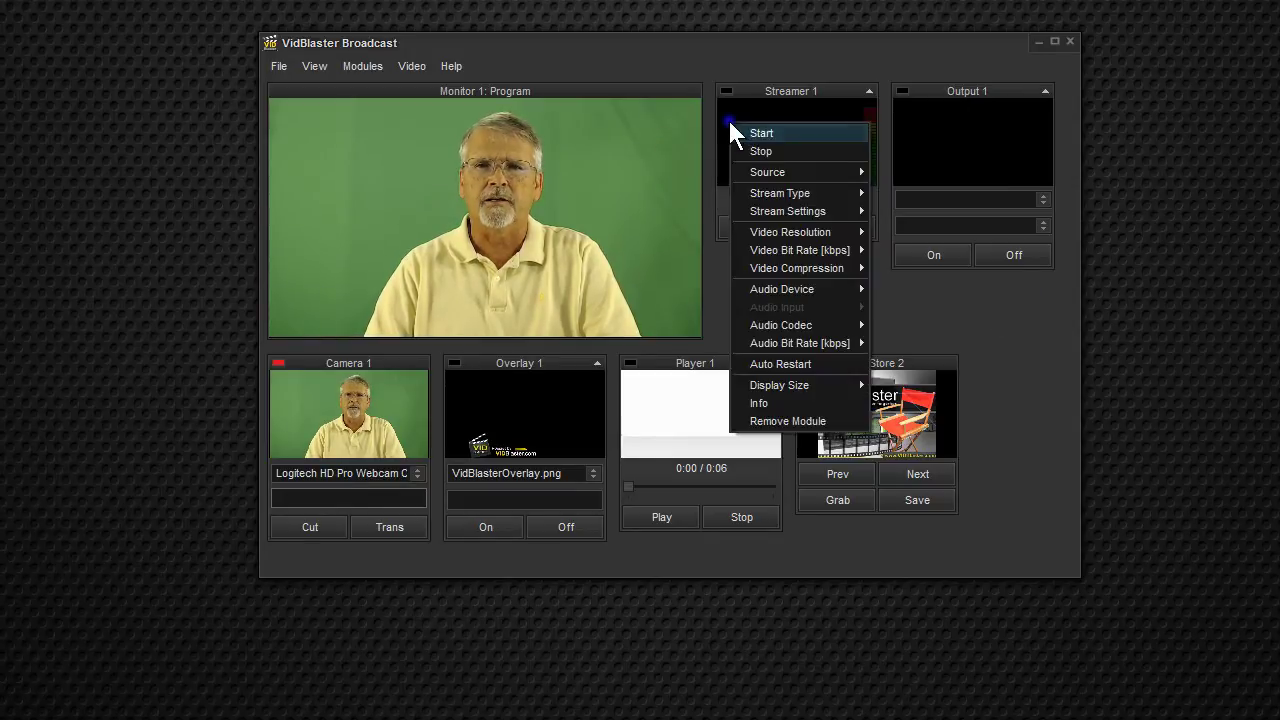
mouse_move(766, 228)
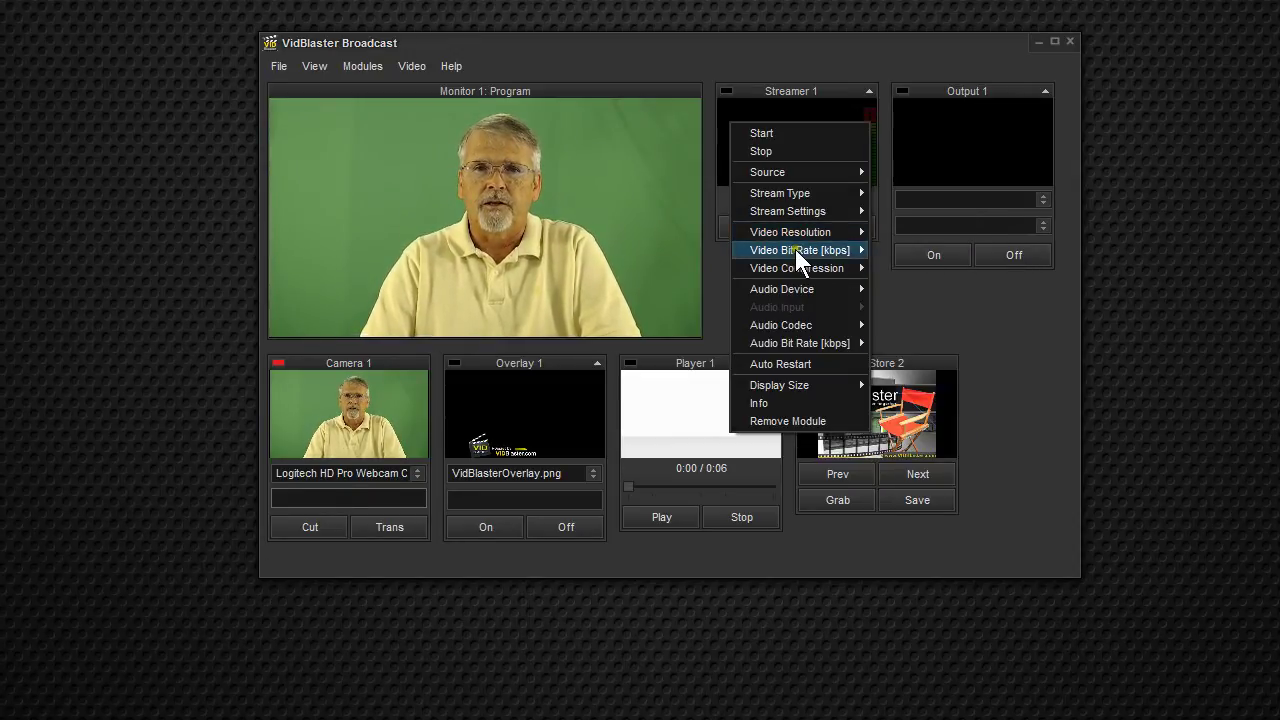
mouse_move(848, 255)
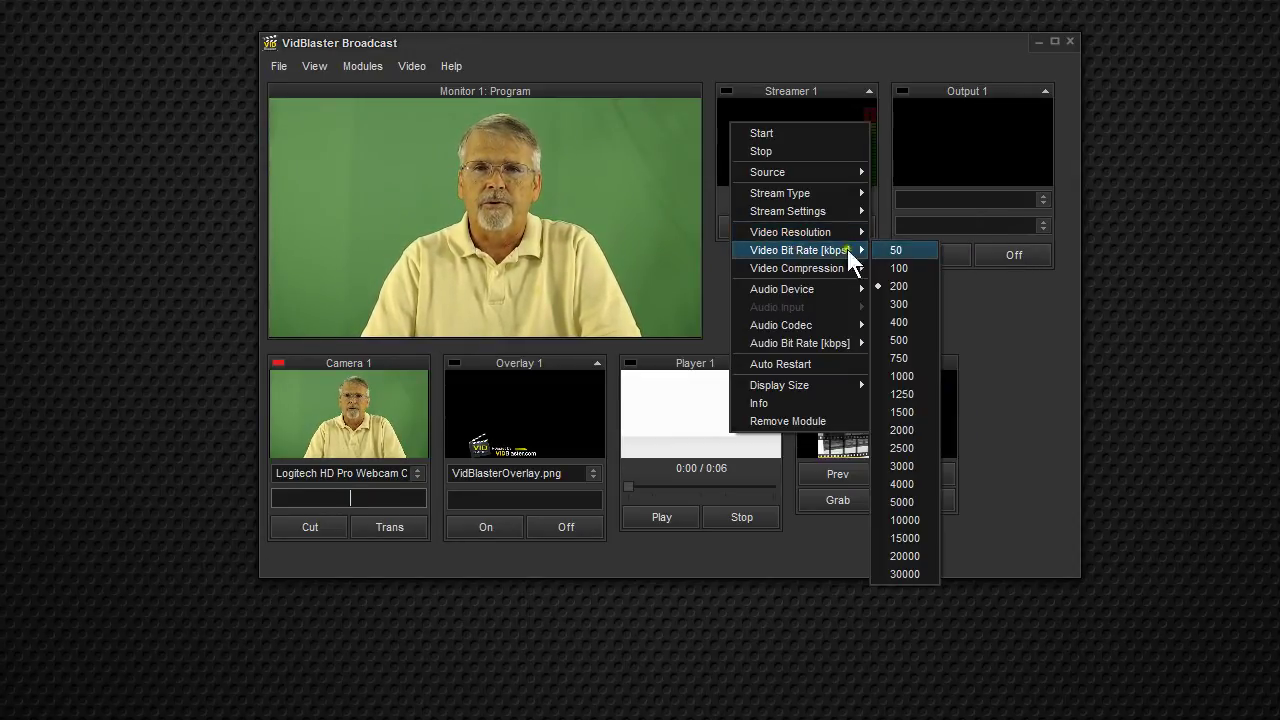
left_click(915, 411)
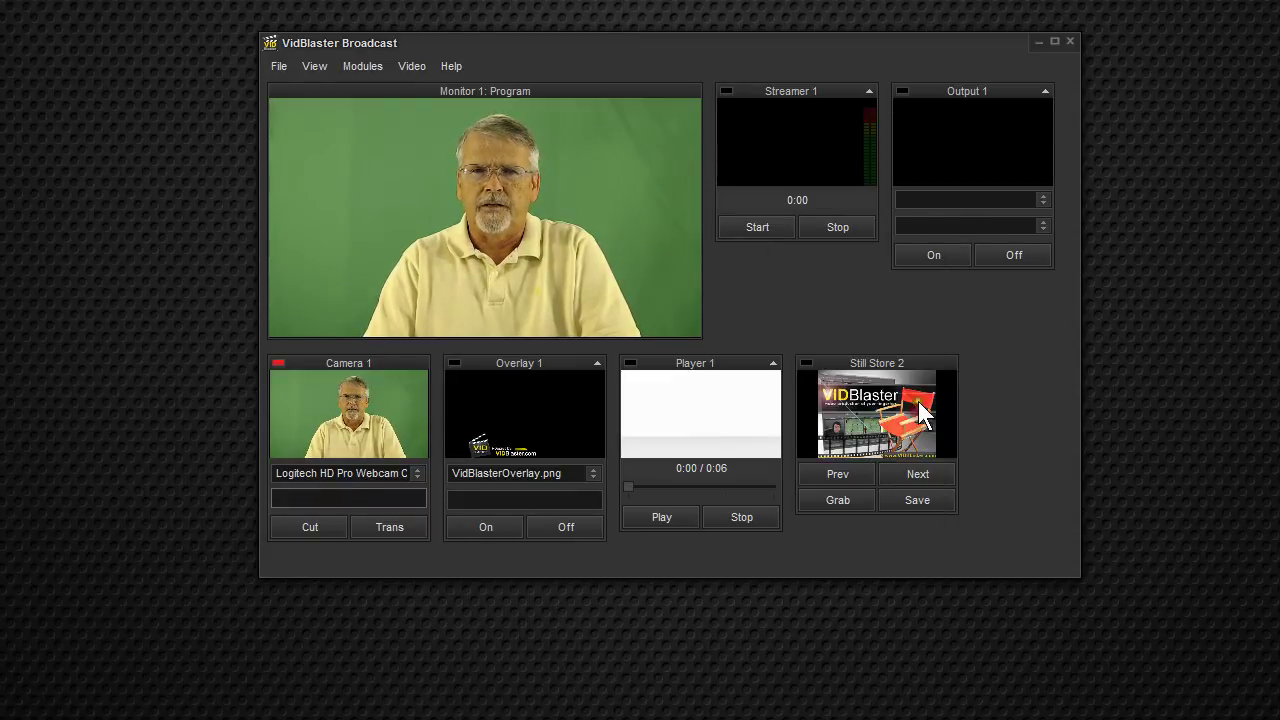
Set Streamer 1's video compression to Low and its audio device to Microphone.
right_click(738, 147)
mouse_move(803, 296)
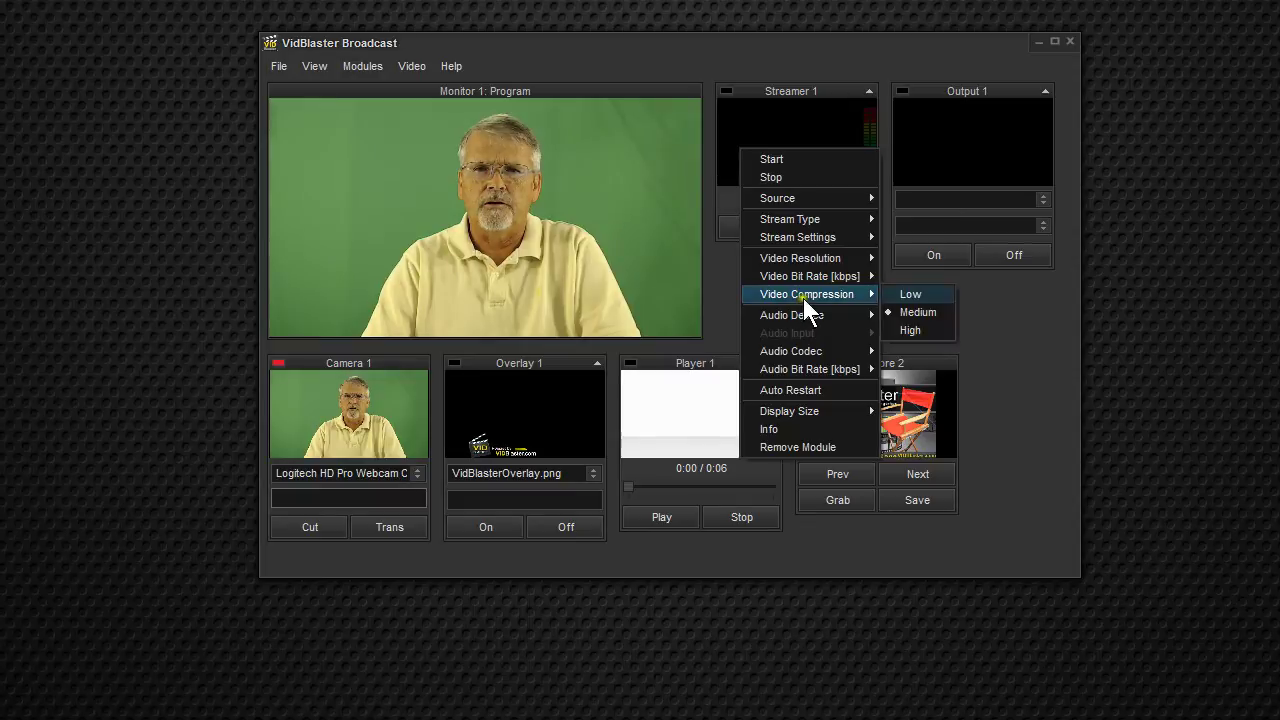
left_click(917, 293)
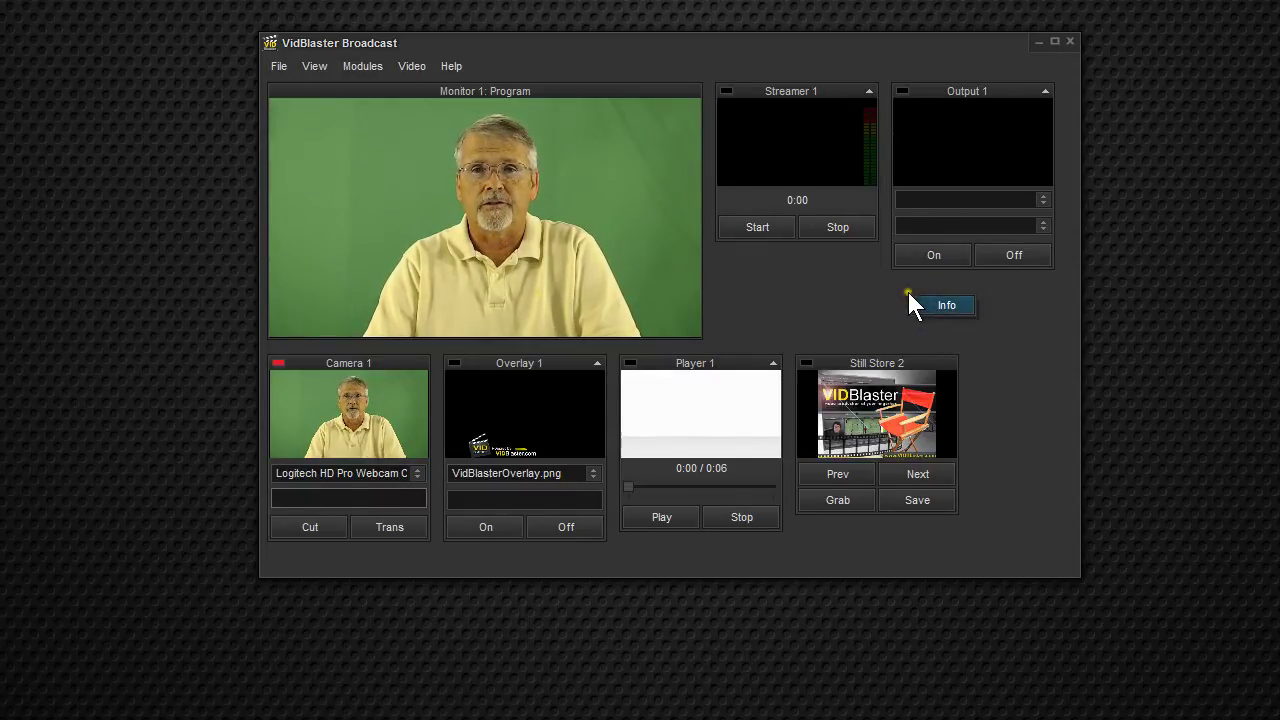
right_click(755, 128)
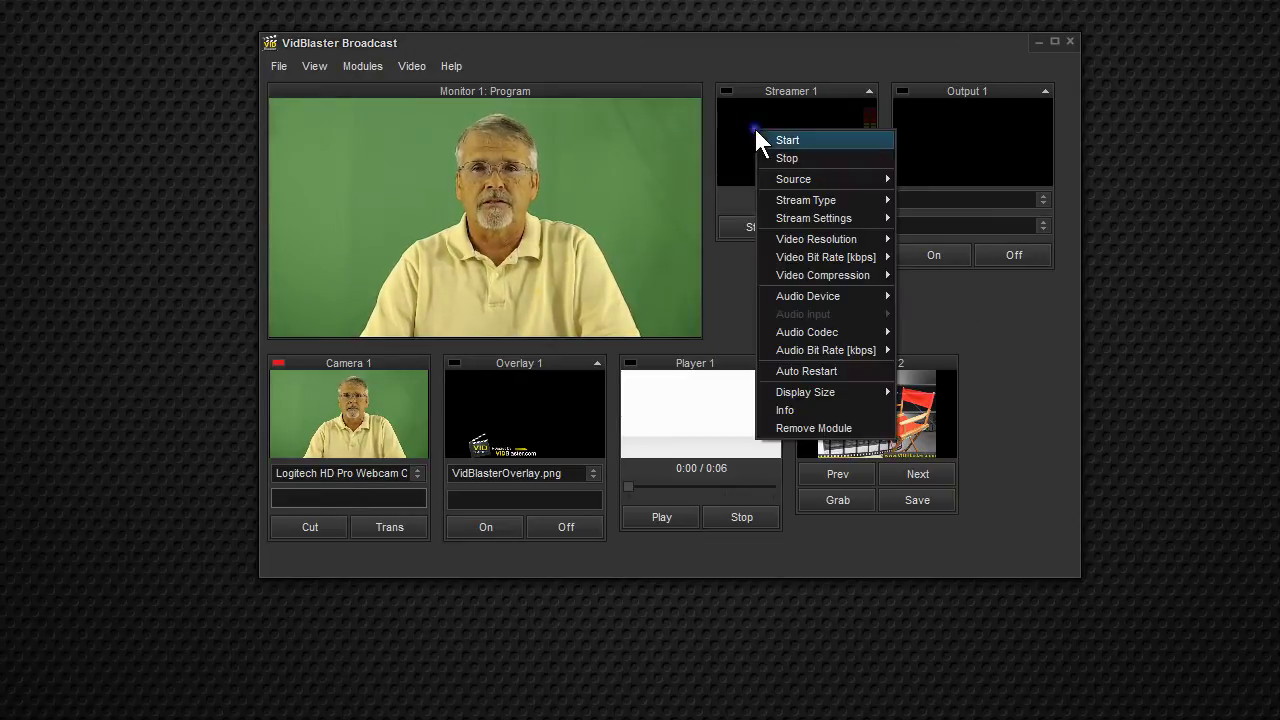
mouse_move(804, 272)
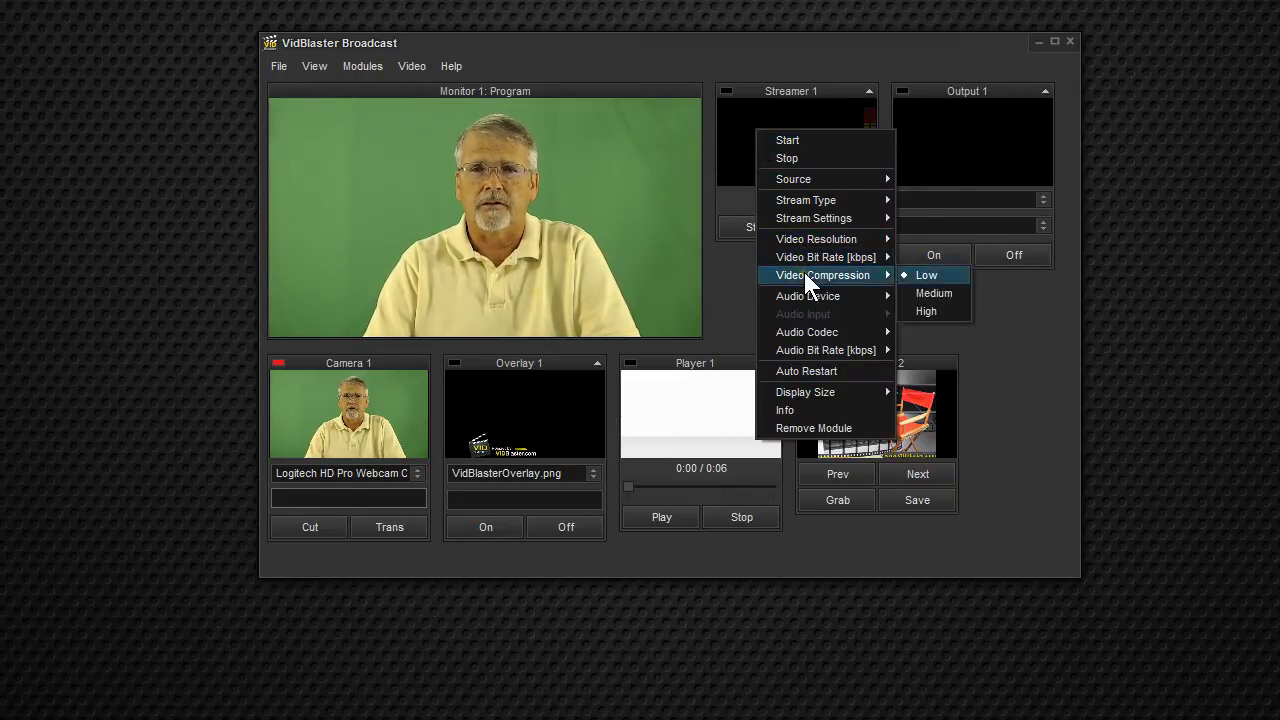
mouse_move(812, 298)
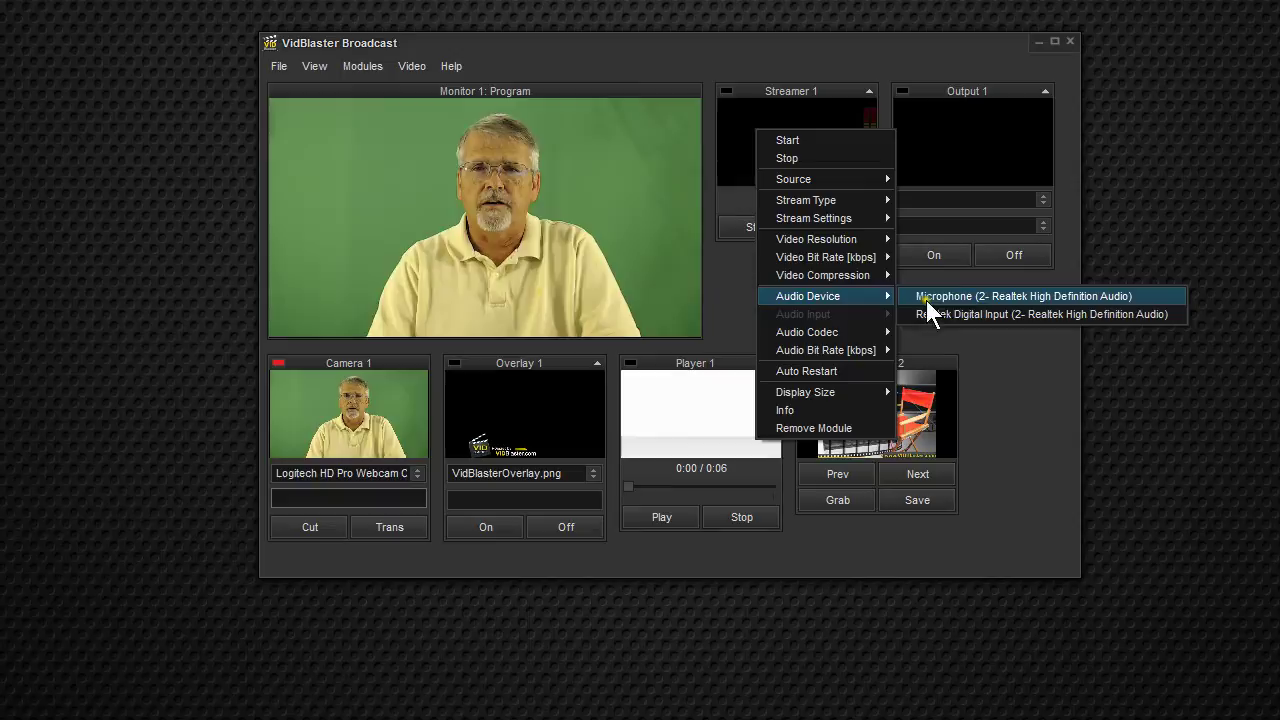
left_click(1000, 293)
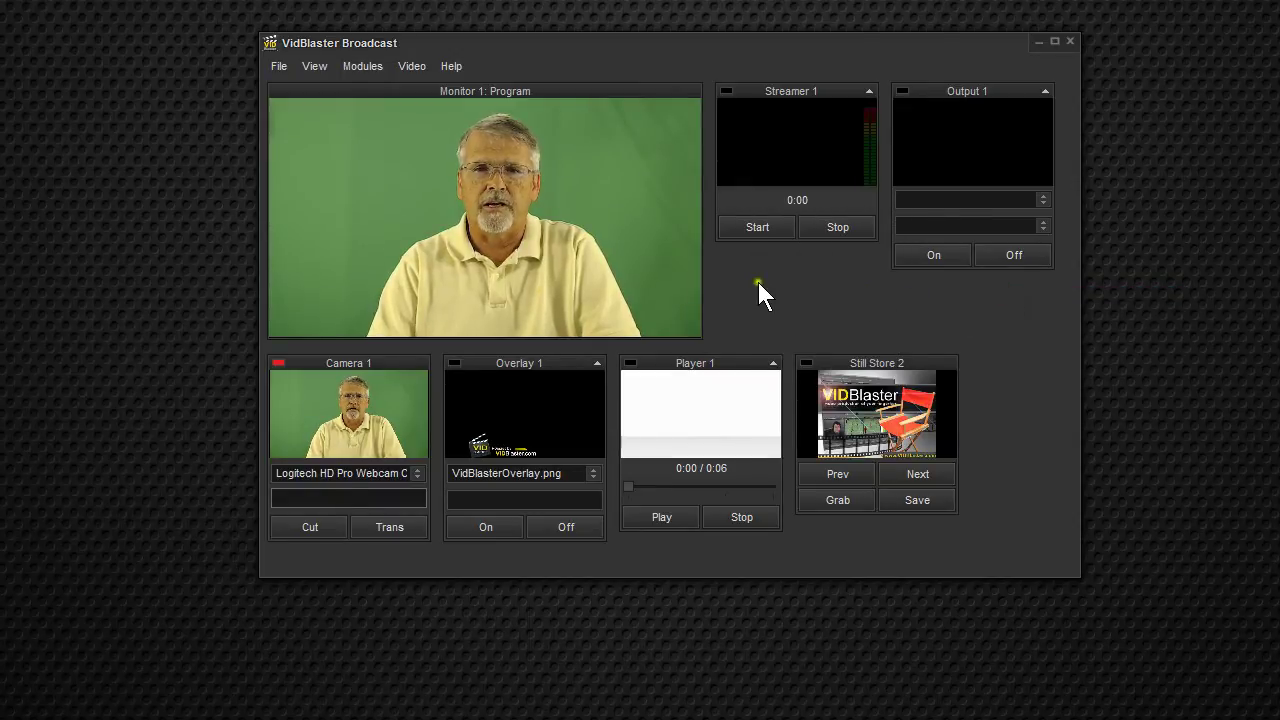
Start the live stream on Streamer 1.
right_click(732, 128)
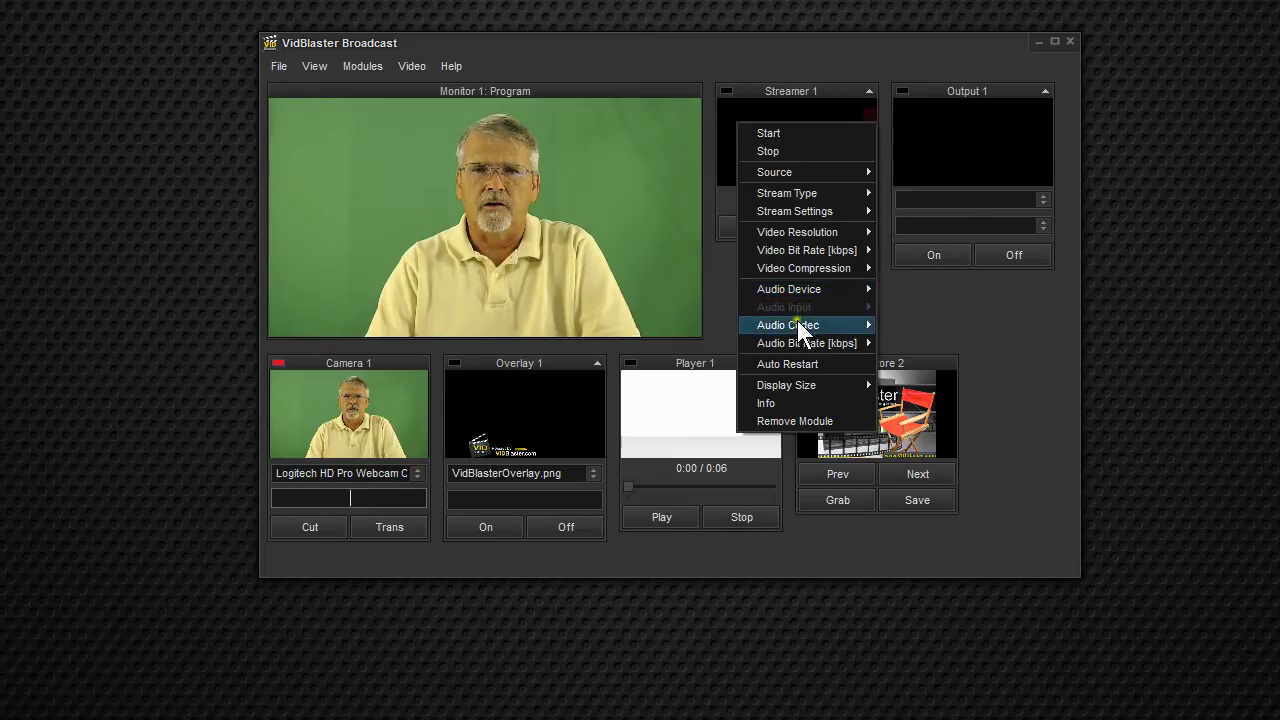
mouse_move(796, 320)
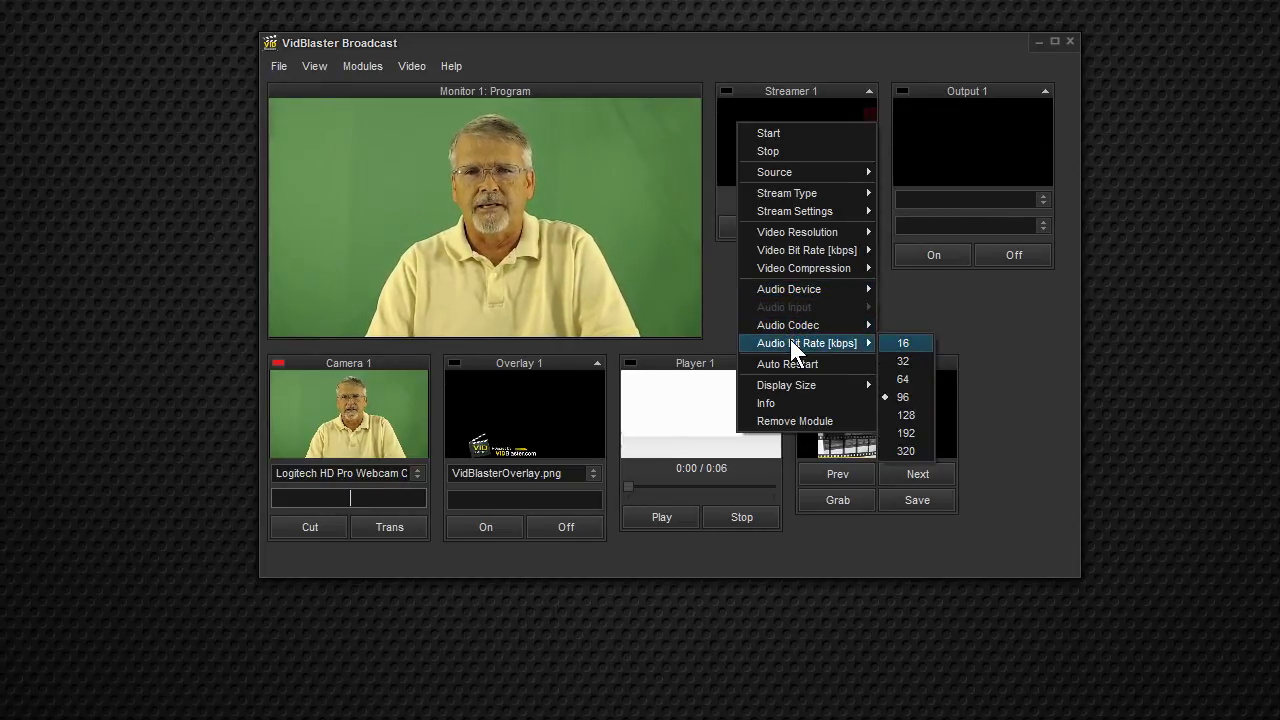
left_click(926, 298)
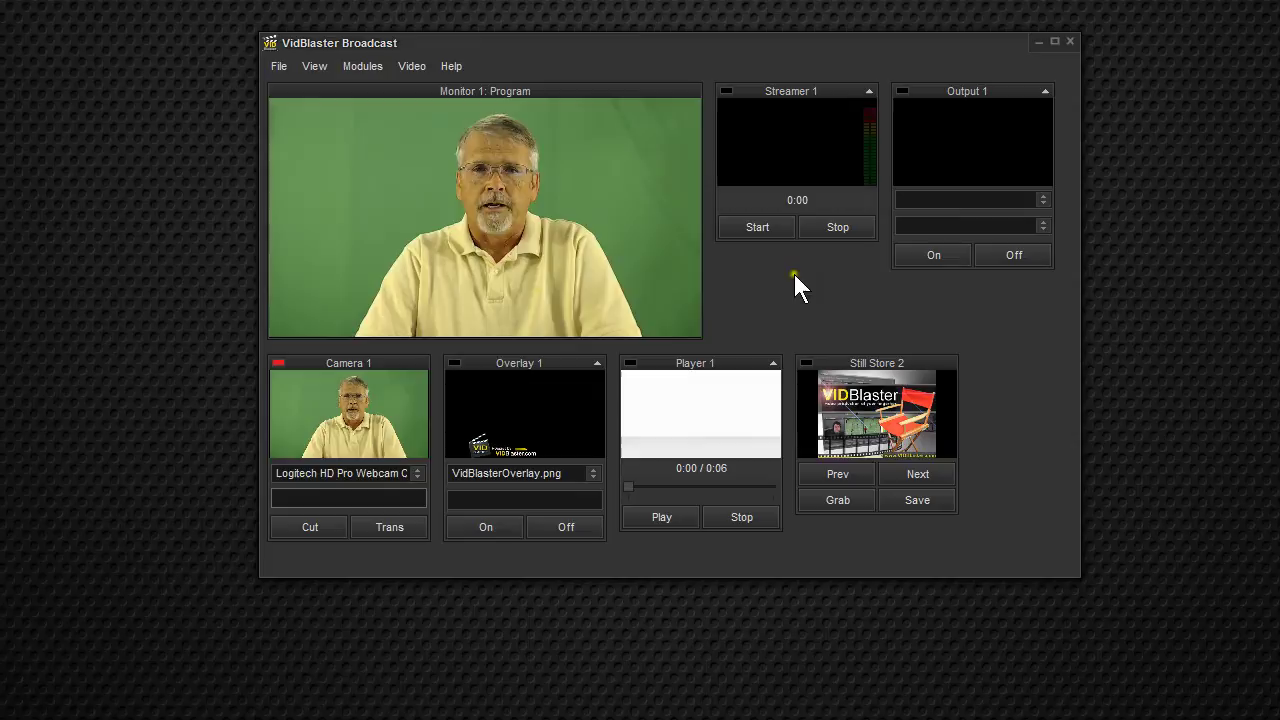
left_click(754, 227)
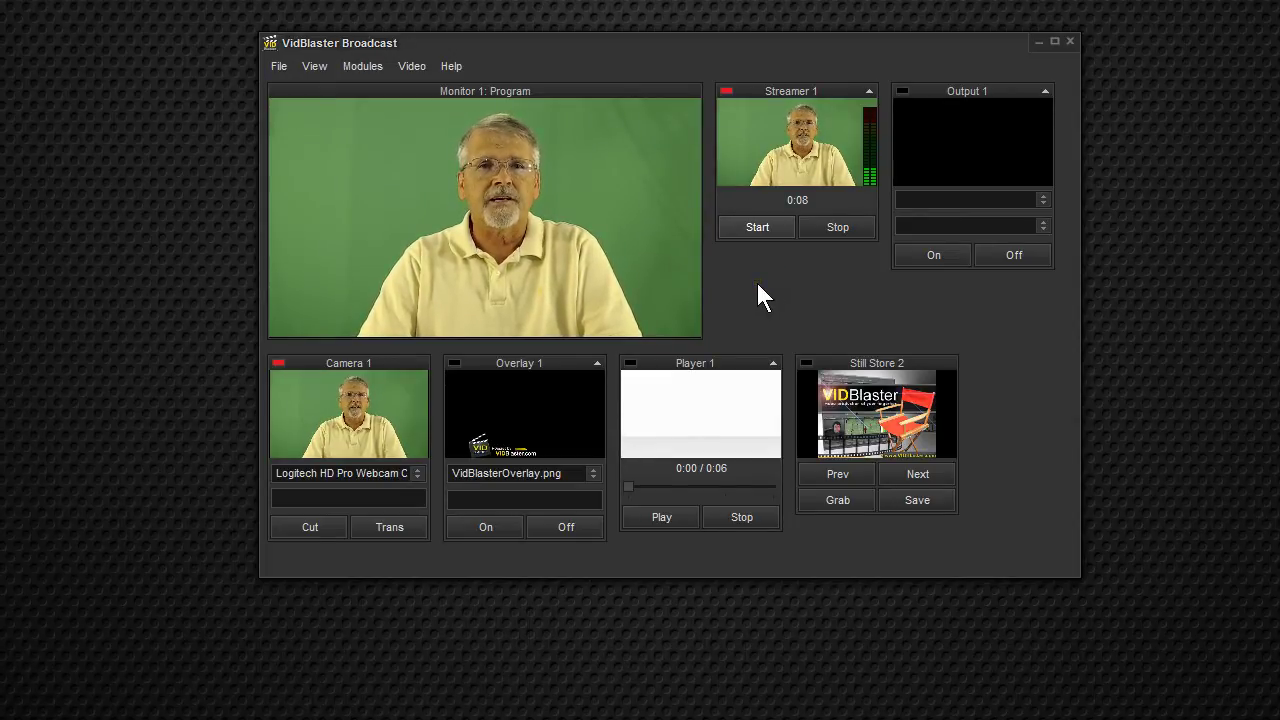
Set Output 1's source to Program and destination to VidBlaster VVD, then switch it on.
left_click(1042, 199)
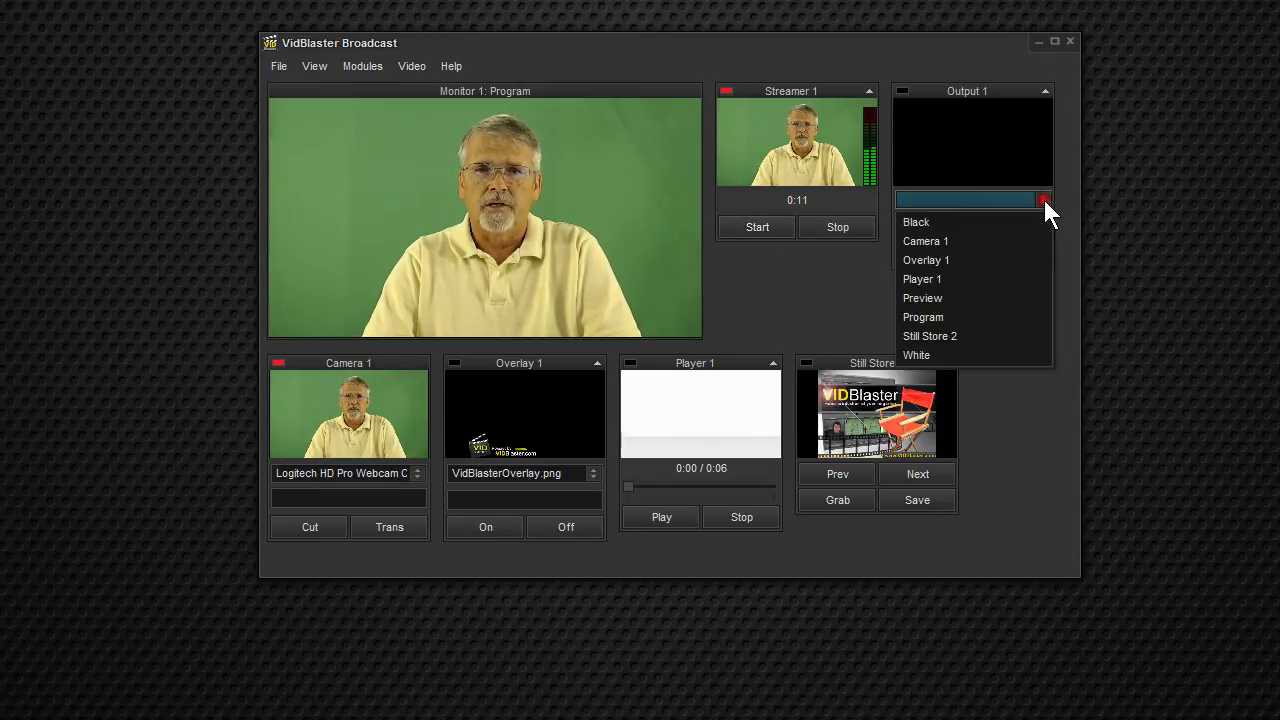
left_click(1010, 316)
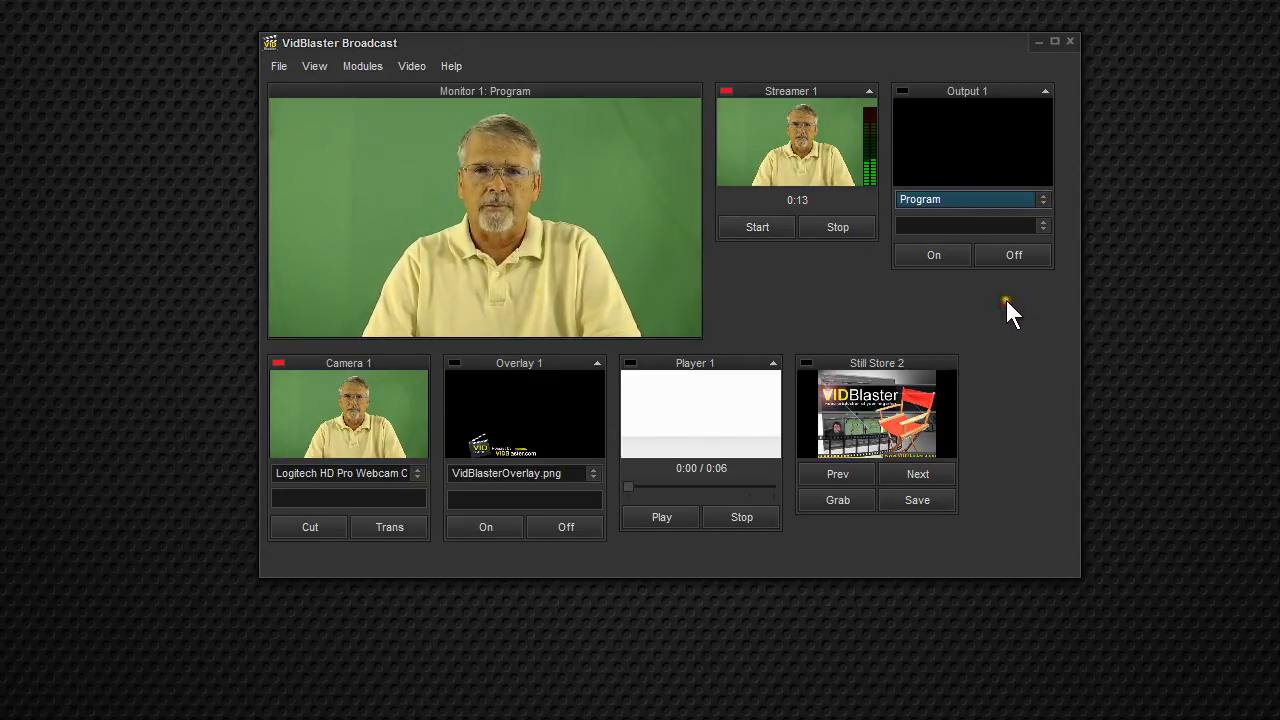
left_click(1043, 224)
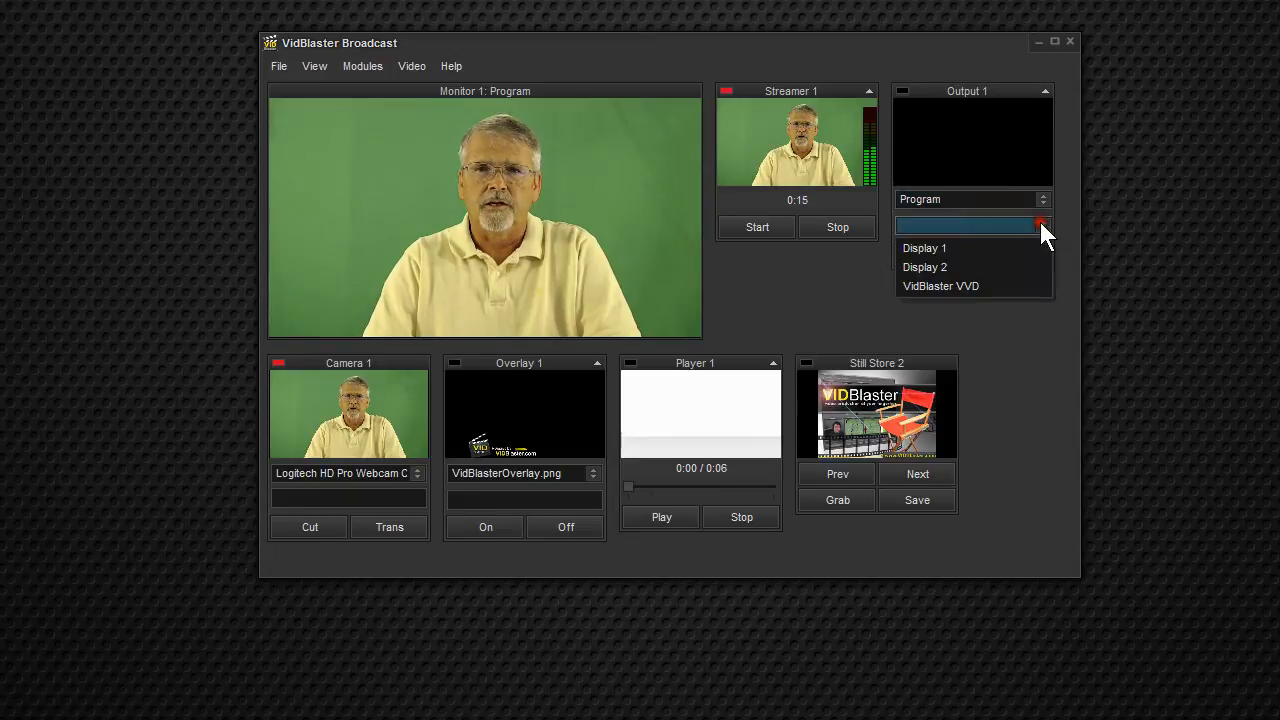
left_click(1000, 285)
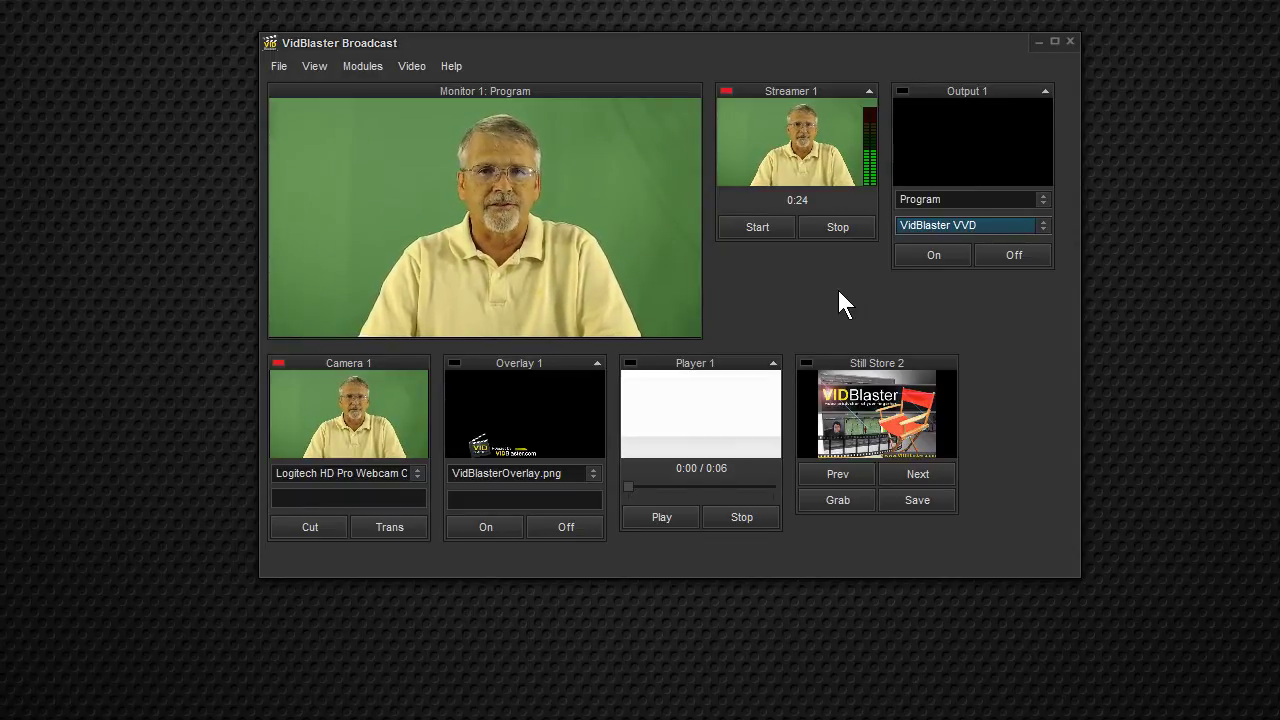
left_click(928, 254)
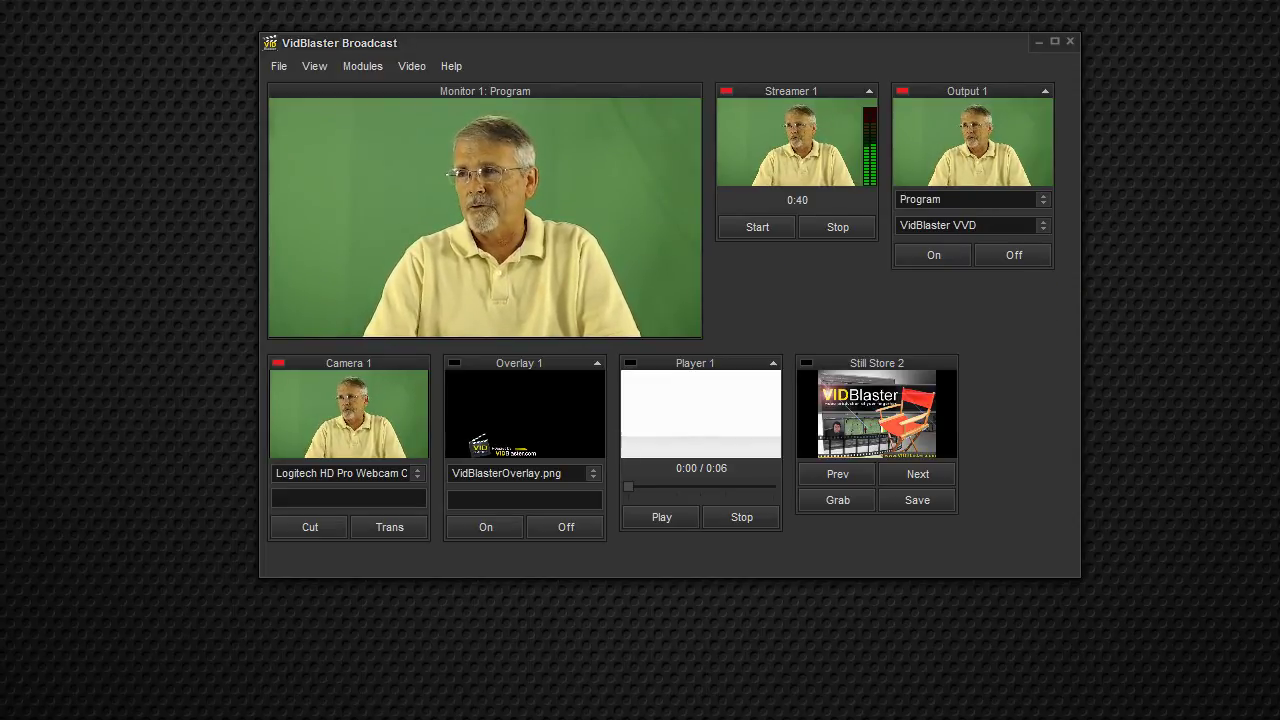
Bring the Flash Media Live Encoder window into view and keep VidBlaster VVD as the video device.
left_click_drag(1279, 15, 994, 35)
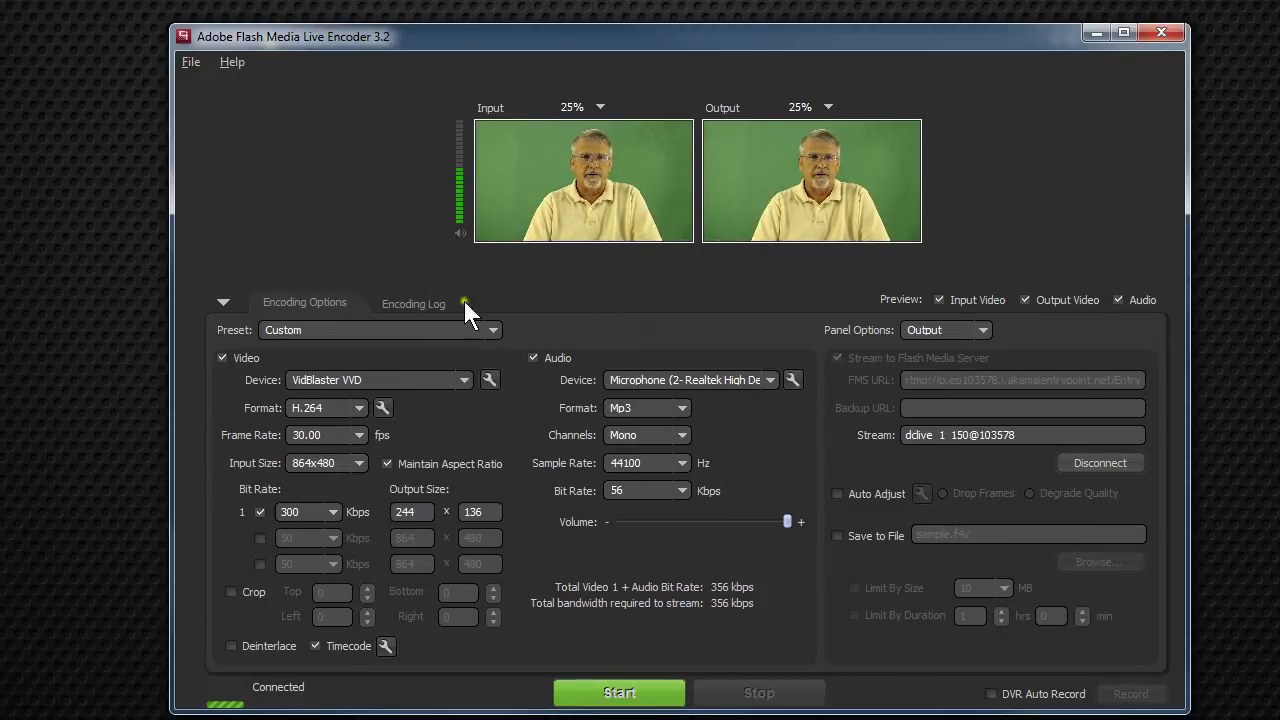
left_click(463, 379)
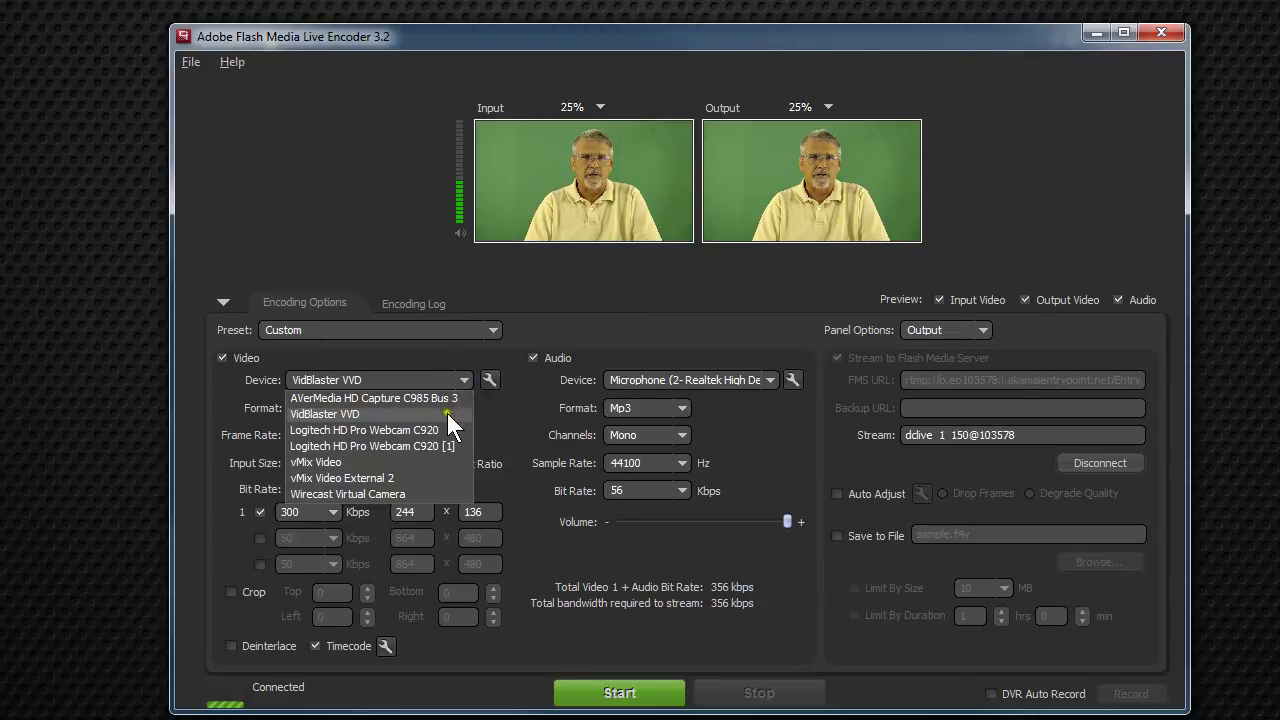
left_click(440, 413)
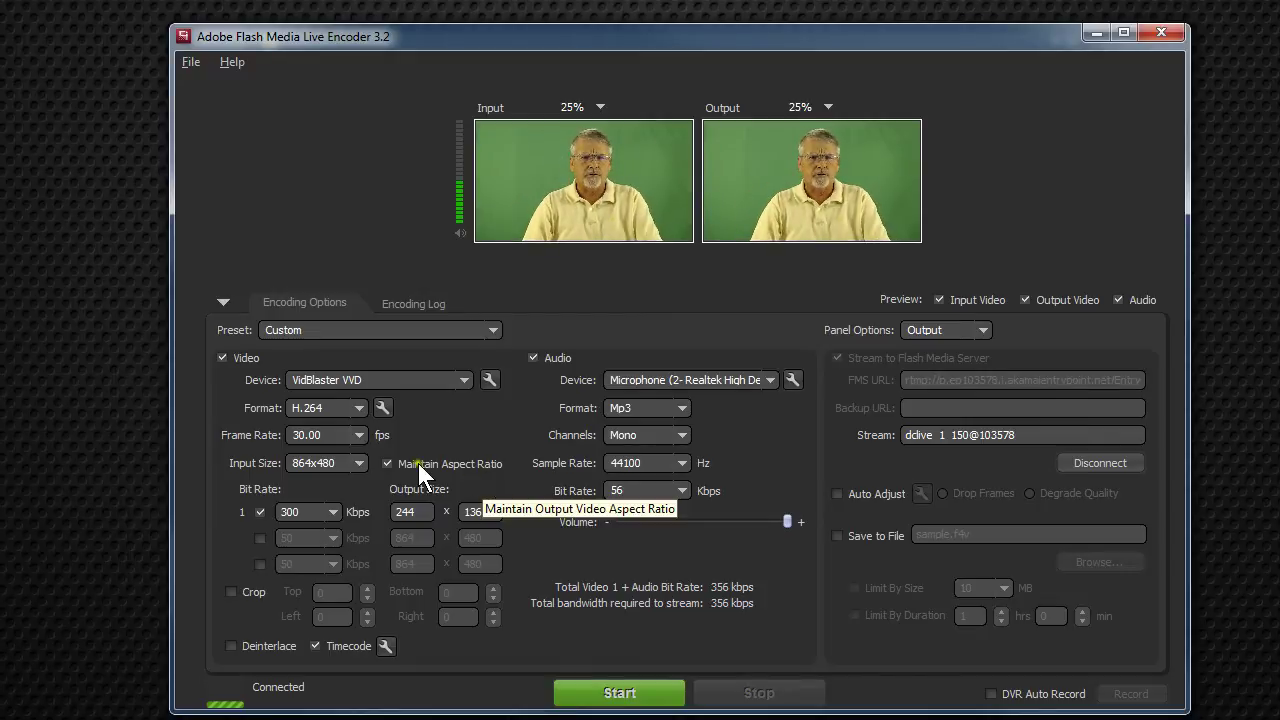
Set video bit rate to 350 Kbps and output width to 320, keeping audio at 56.
left_click(333, 512)
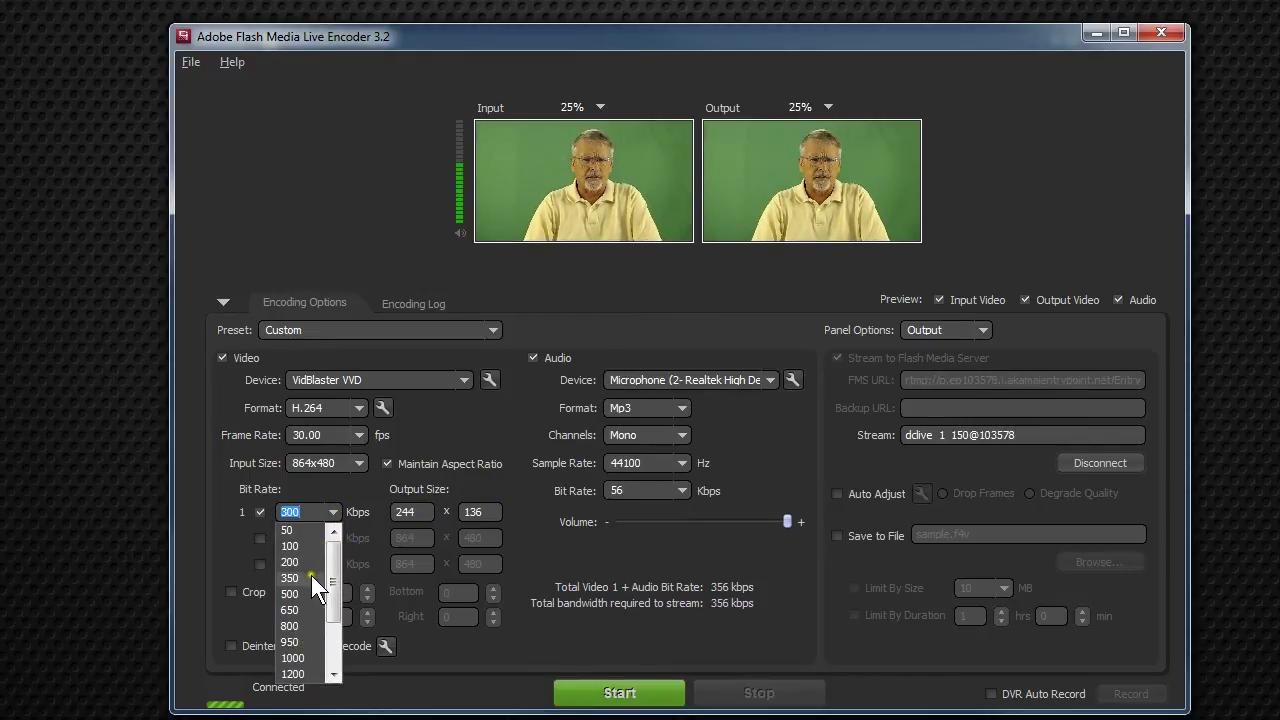
left_click(303, 579)
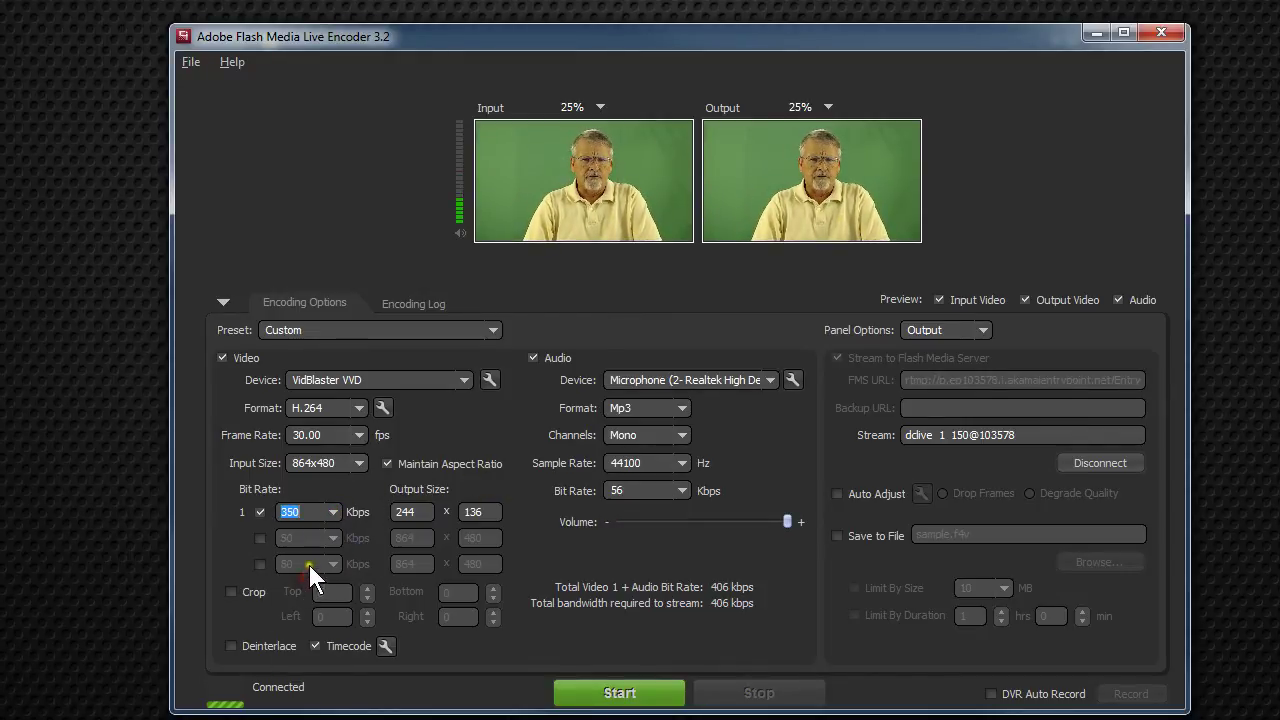
double_click(405, 512)
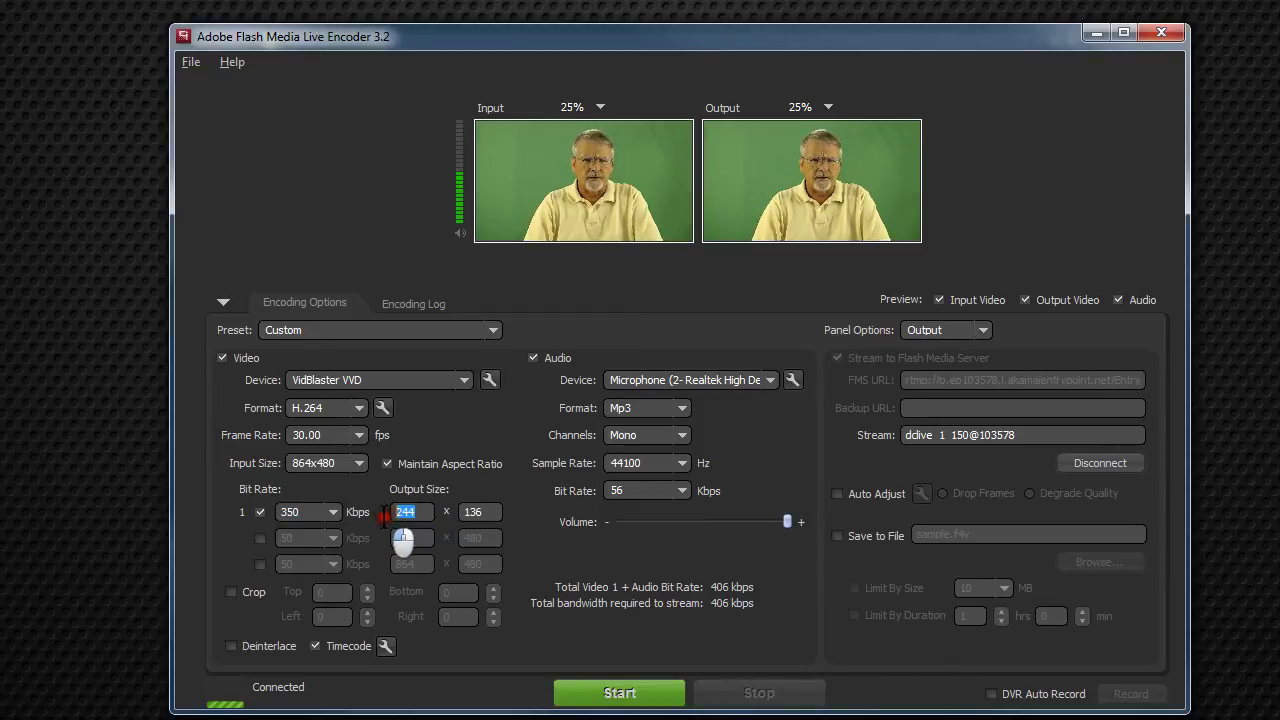
type("320")
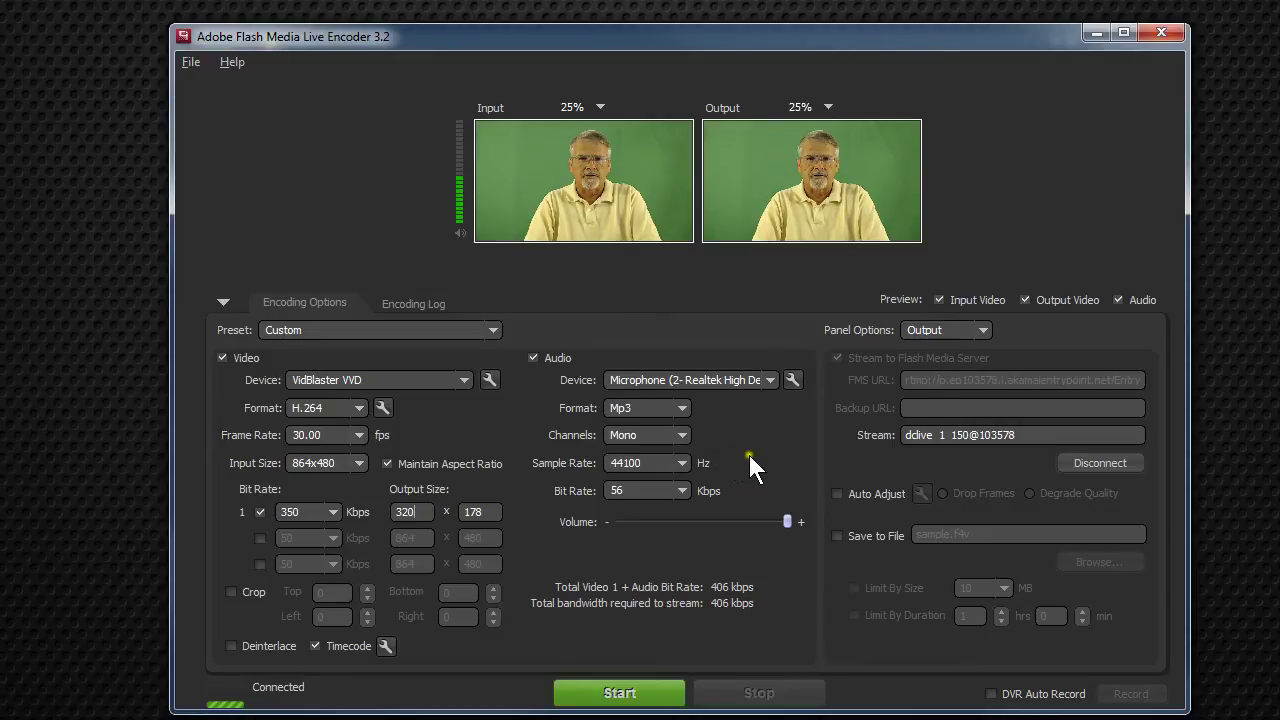
left_click(683, 490)
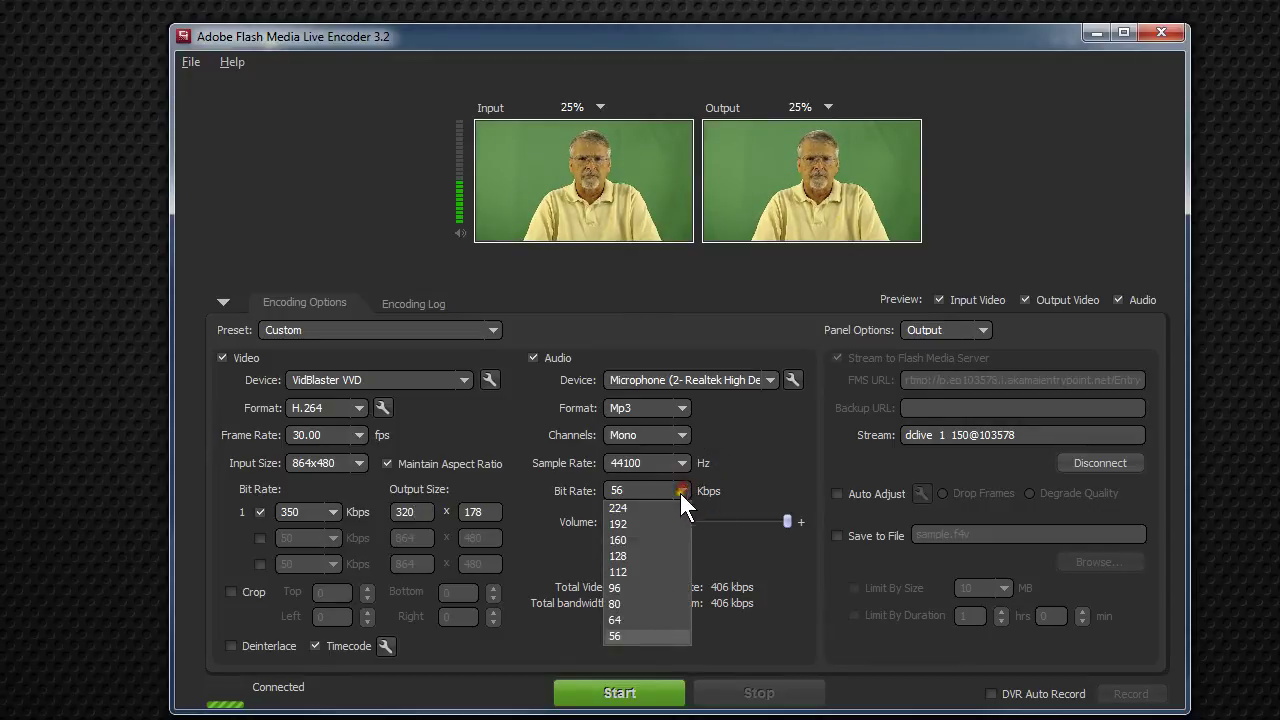
left_click(657, 632)
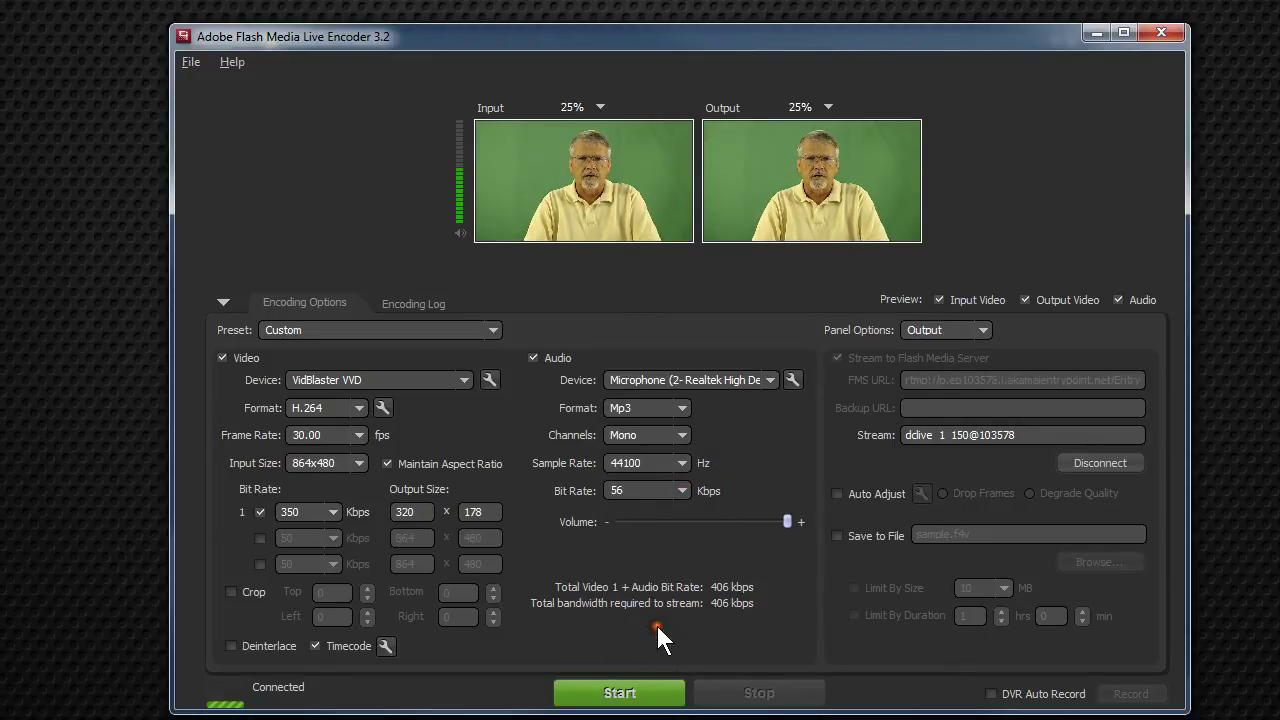
Disconnect from the Flash Media Server, then reconnect to bring up the Connect to FMS prompt.
left_click(788, 520)
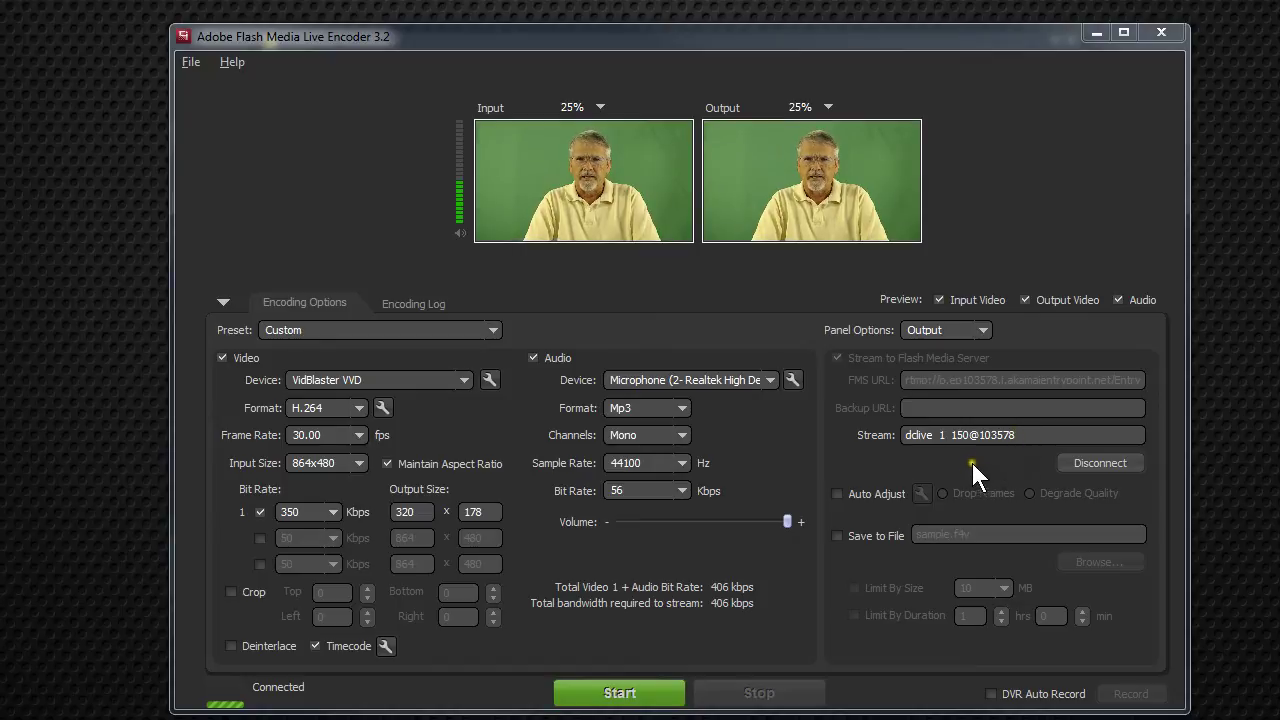
left_click(1096, 463)
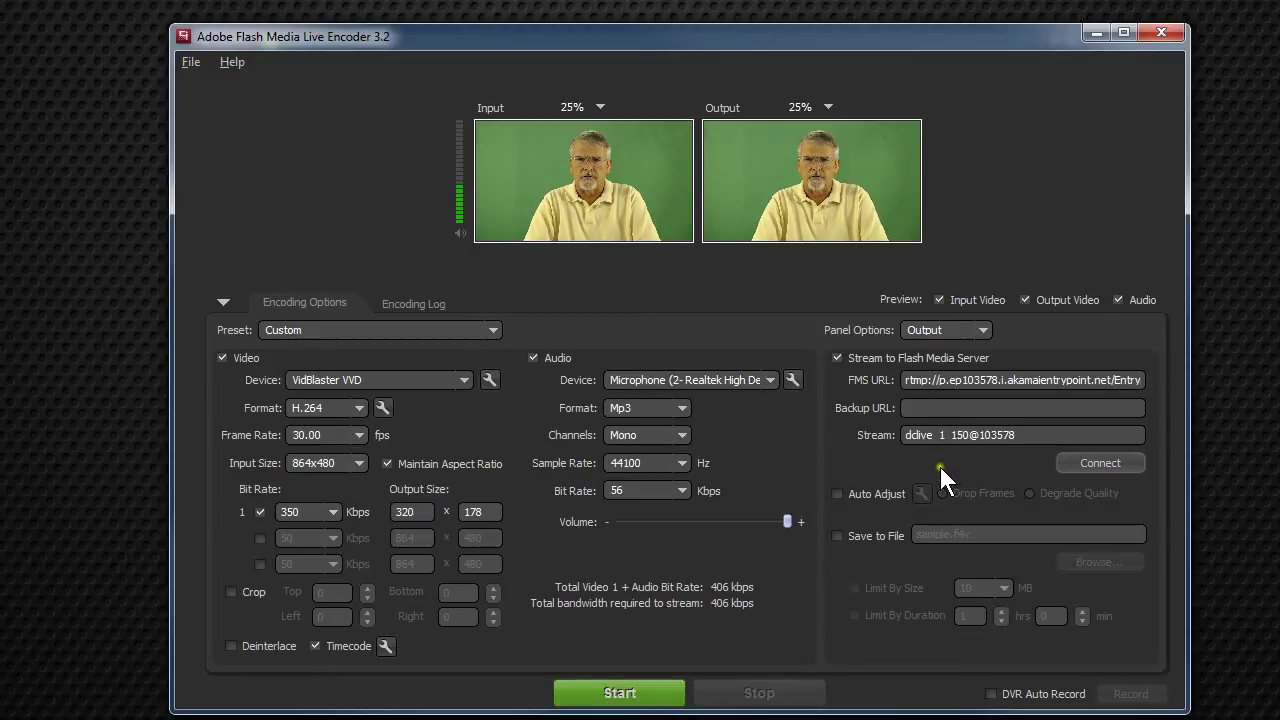
left_click(1086, 459)
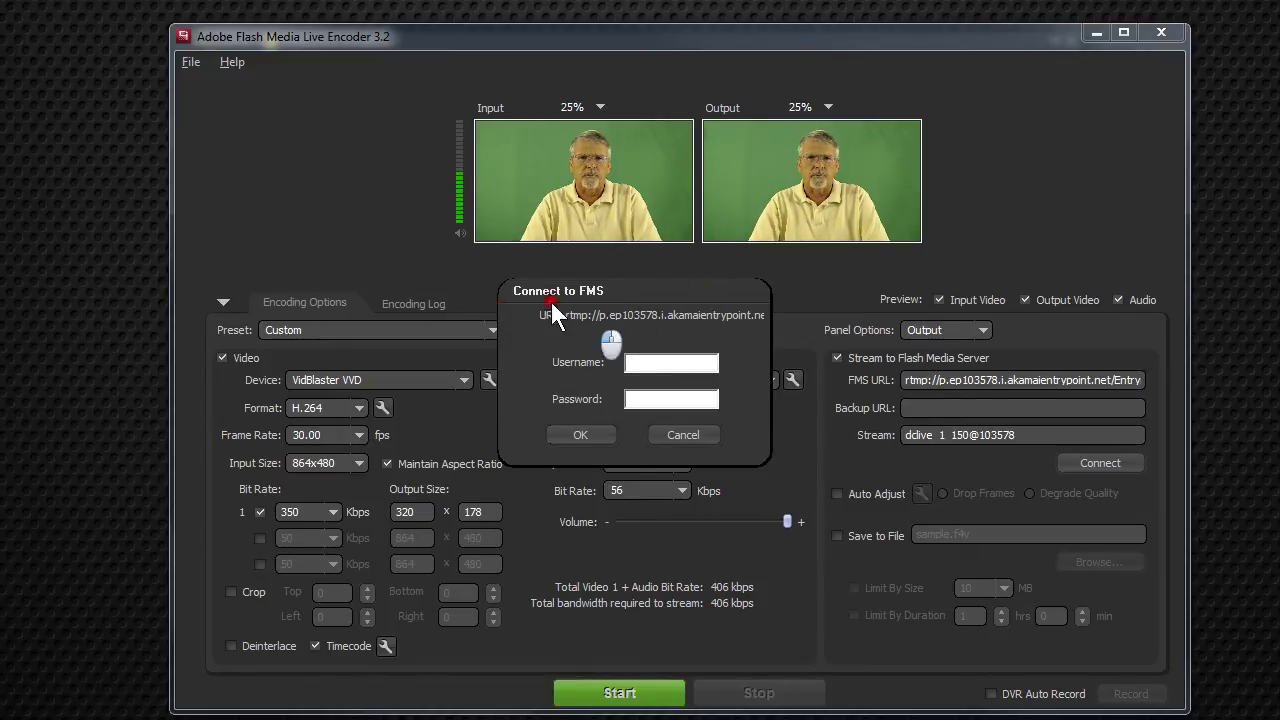
Enter the account username and password in the Connect to FMS dialog and connect.
left_click(646, 281)
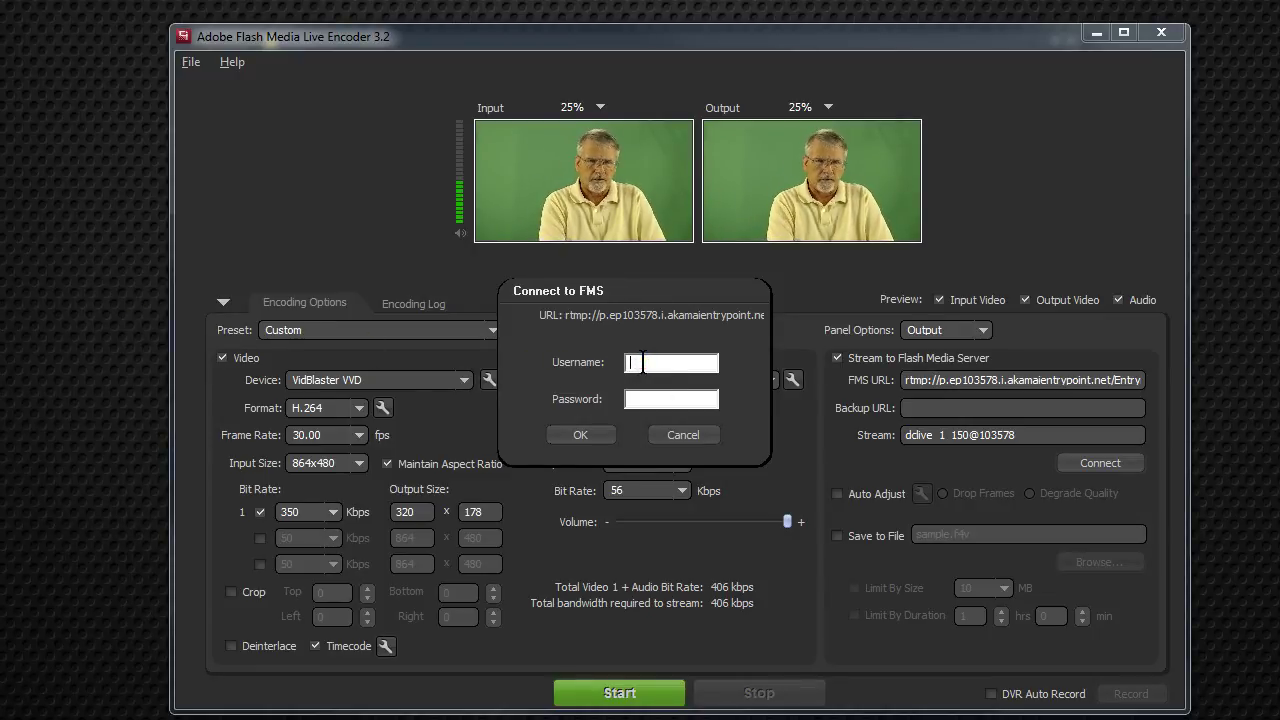
type("210196")
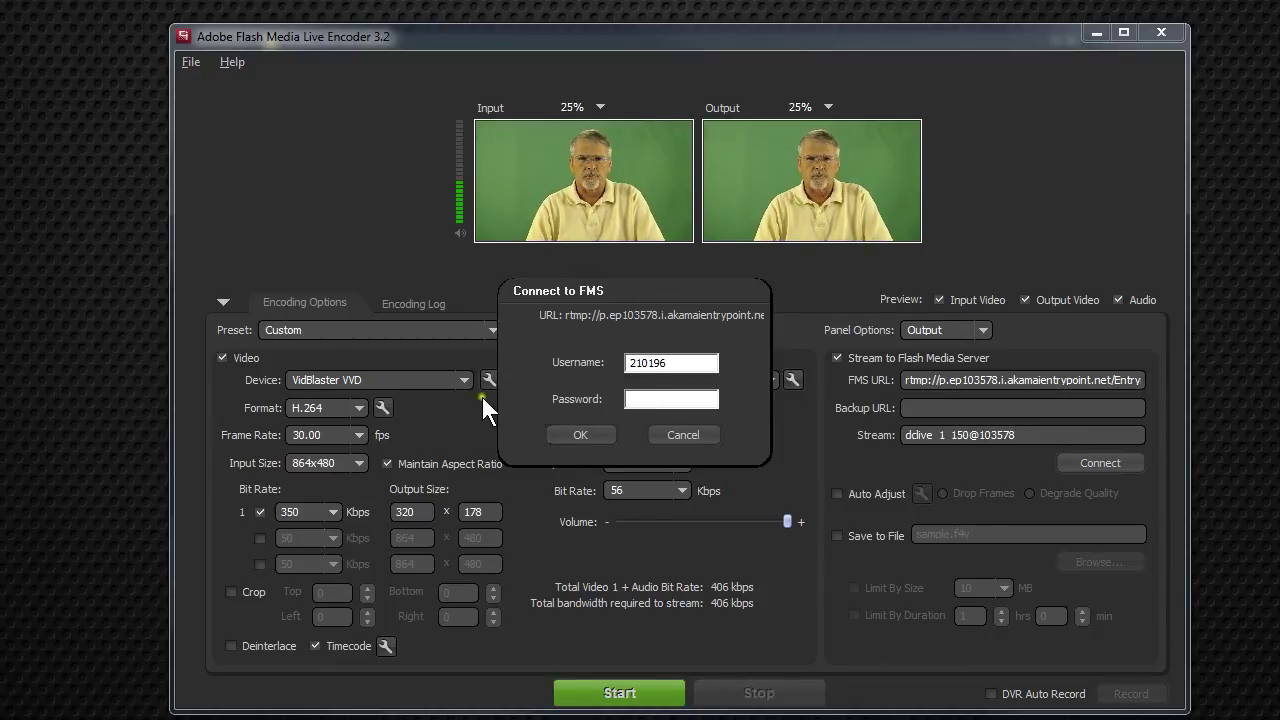
left_click(638, 398)
type("******")
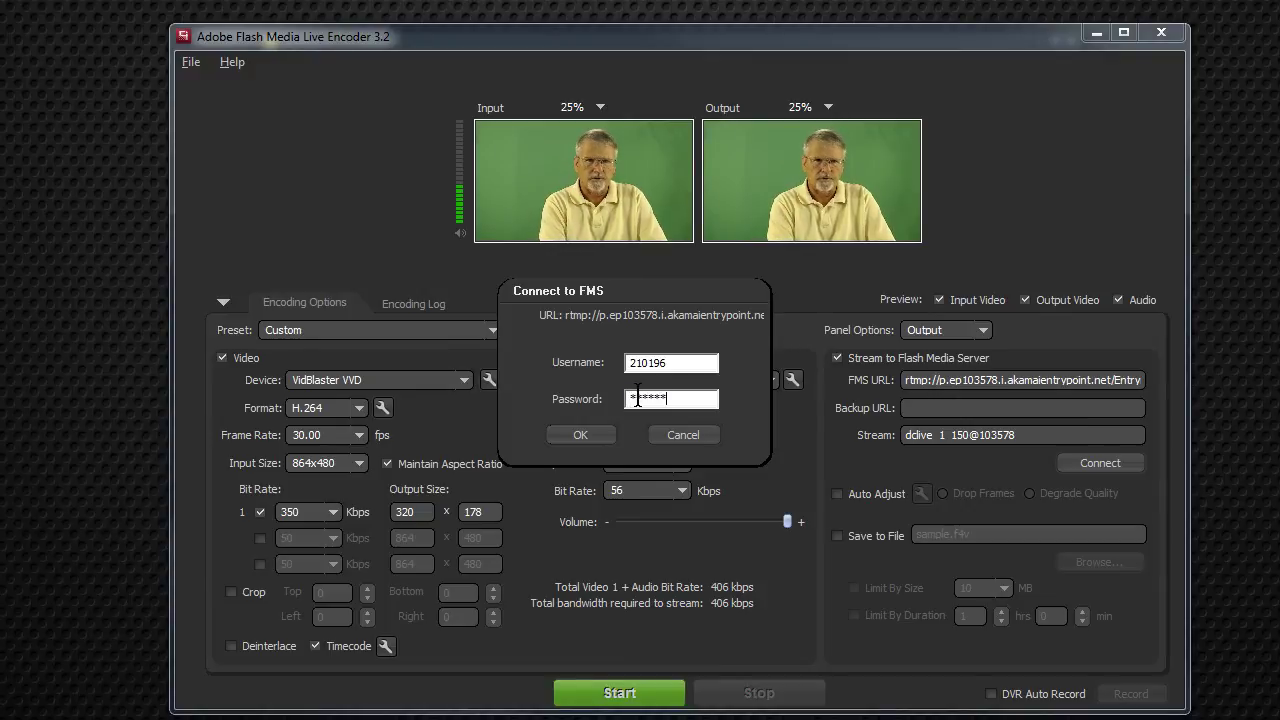
left_click(580, 435)
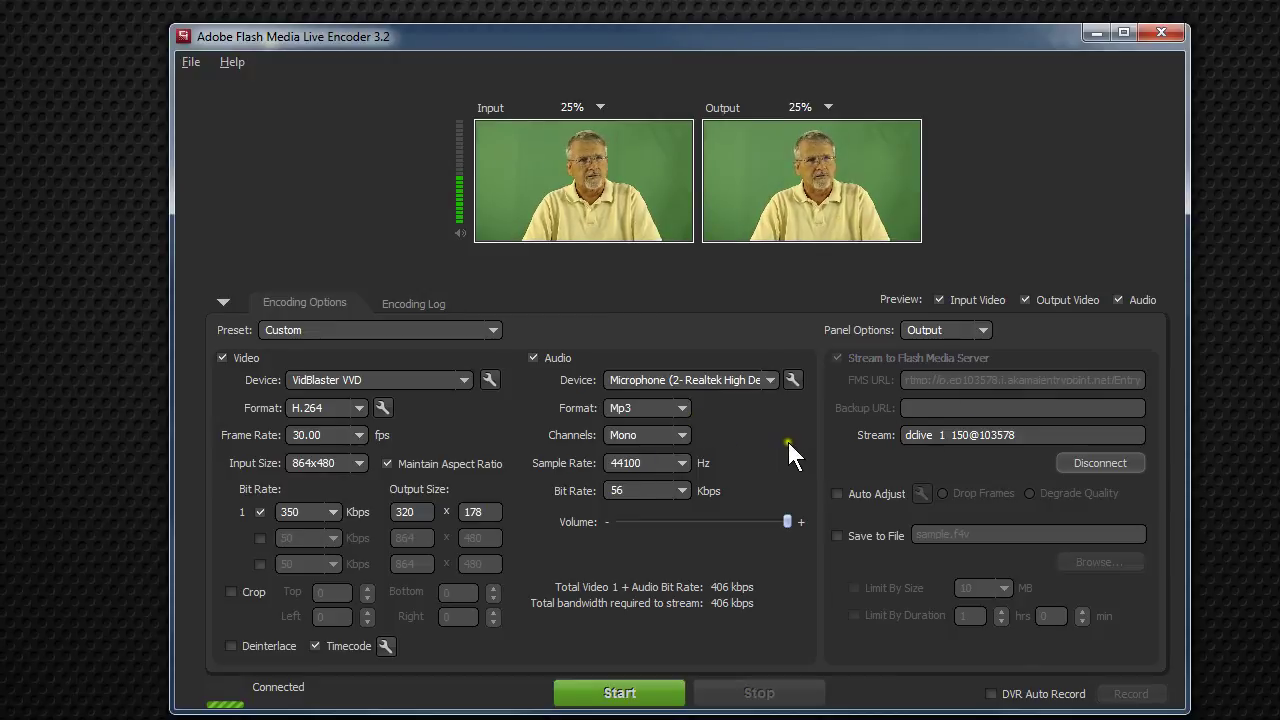
Start the low-resolution stream, set the output preview to 100%, and move the encoder aside.
left_click(619, 692)
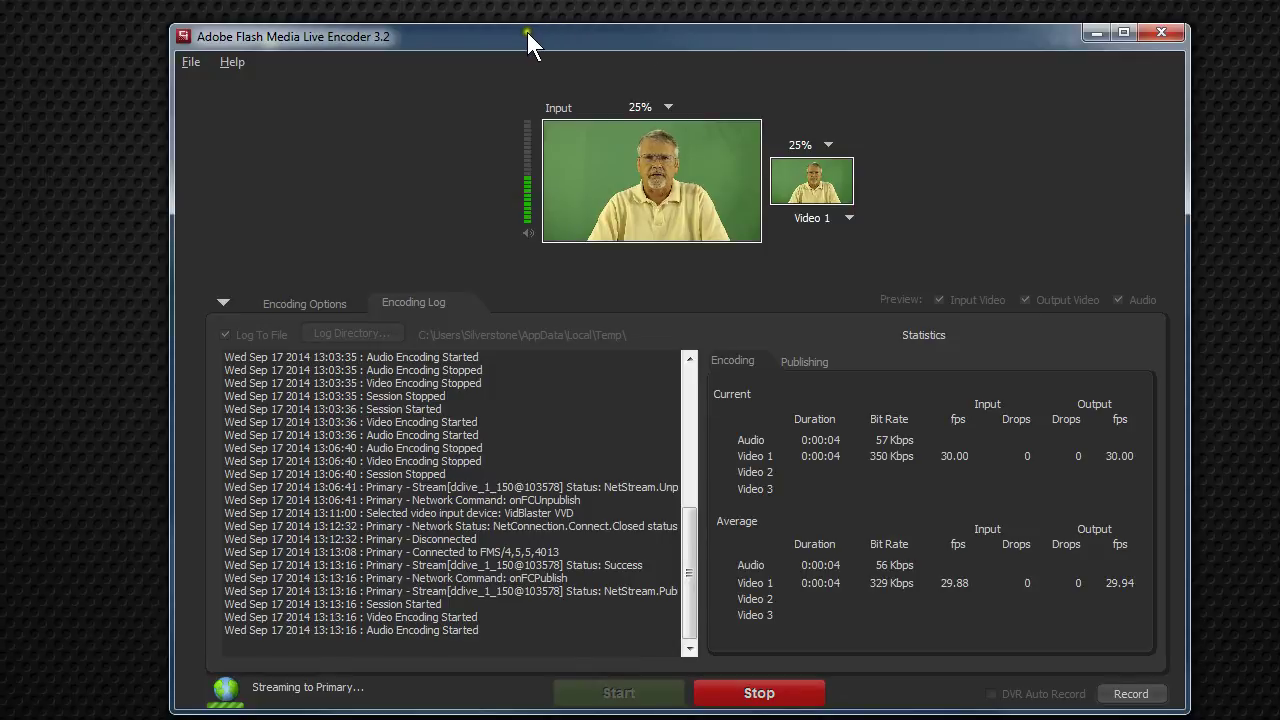
left_click(828, 145)
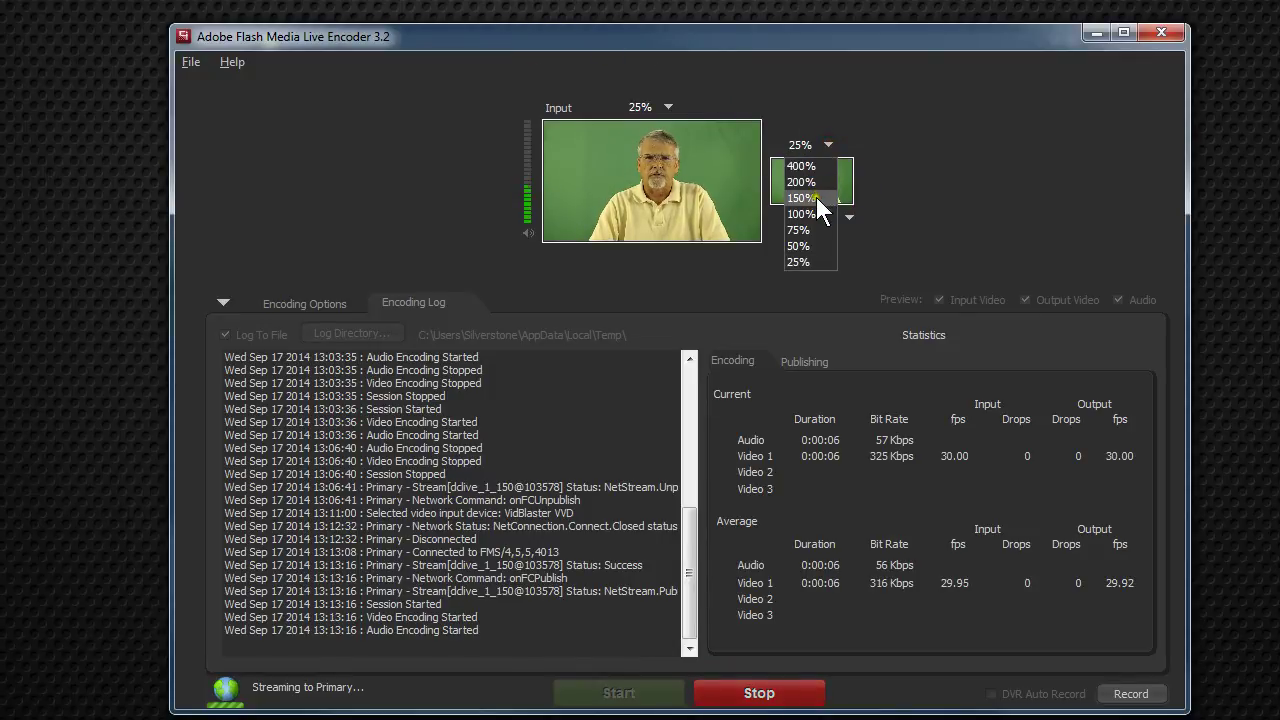
left_click(813, 212)
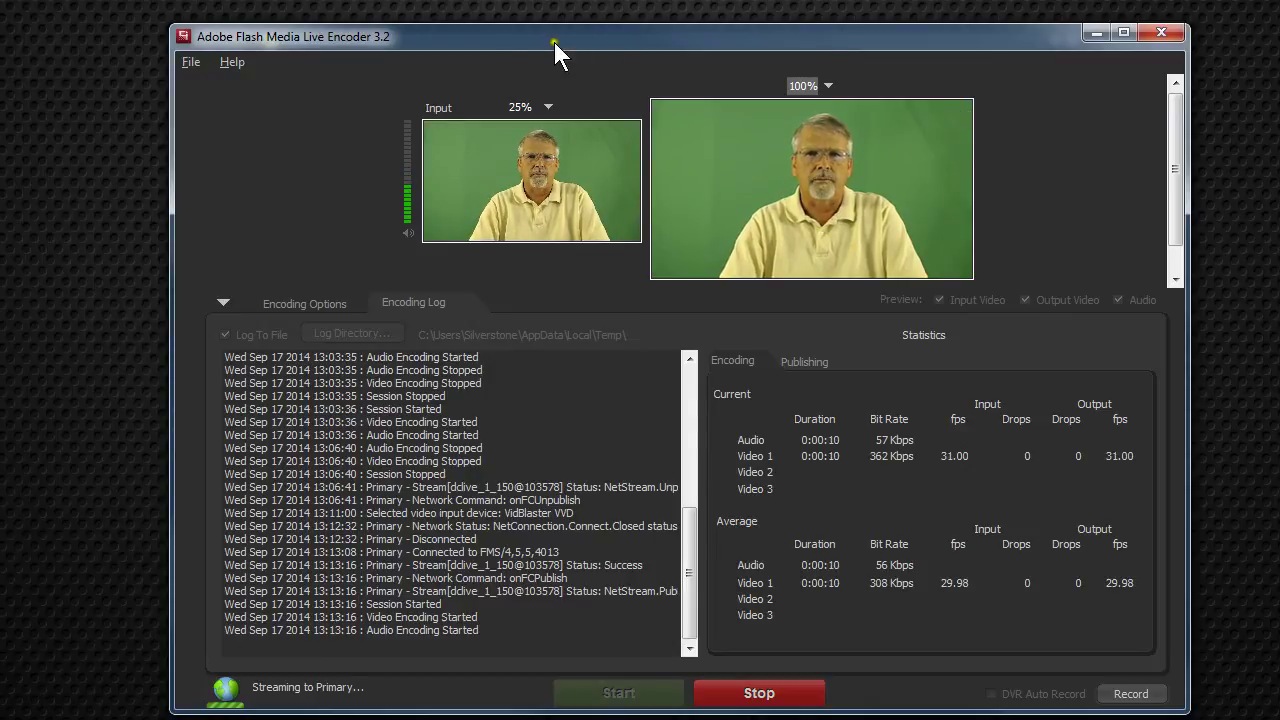
left_click_drag(492, 34, 1279, 45)
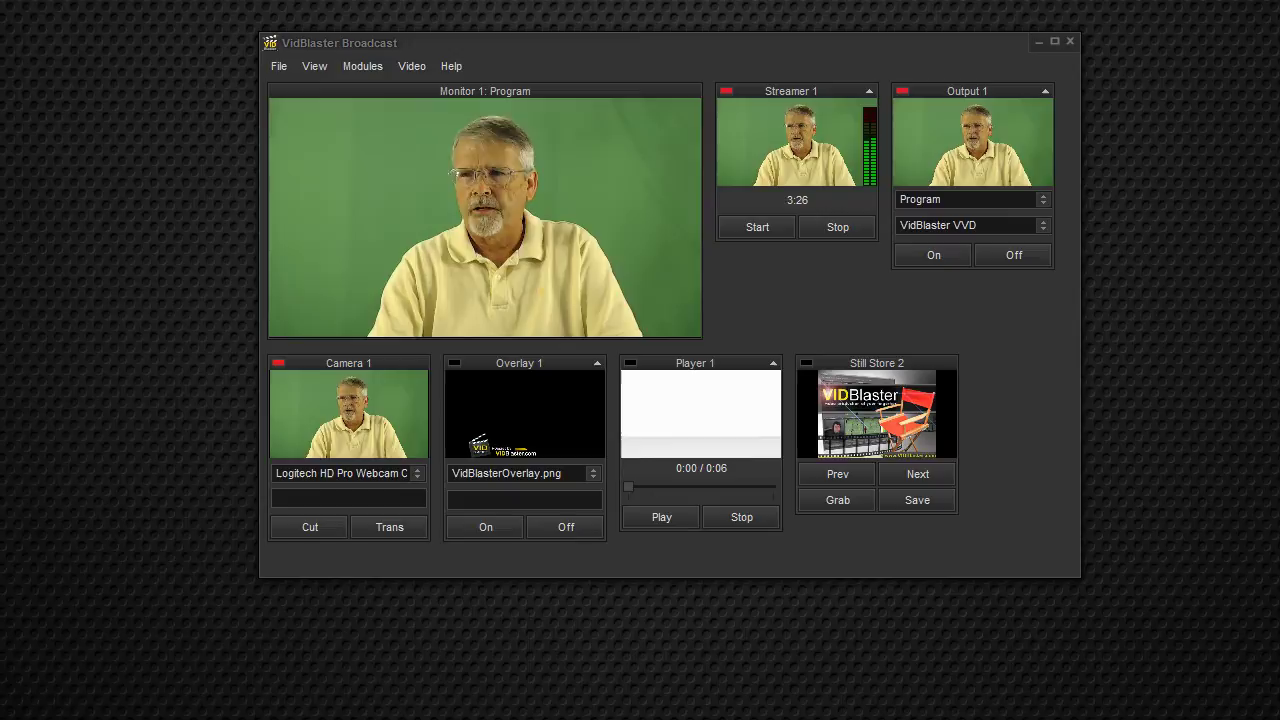